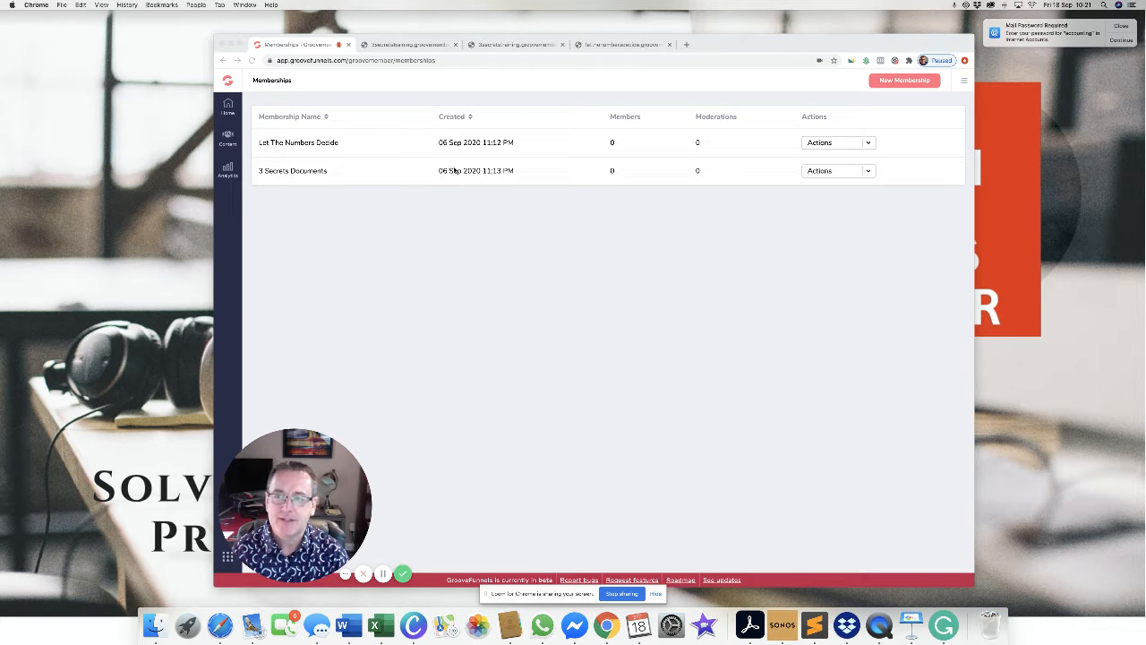
Go from the Dashboard to Content > Memberships and open the Actions menu for Let The Numbers Decide.
{"action": "left_click", "coordinate": [228, 105]}
{"action": "left_click", "coordinate": [228, 106]}
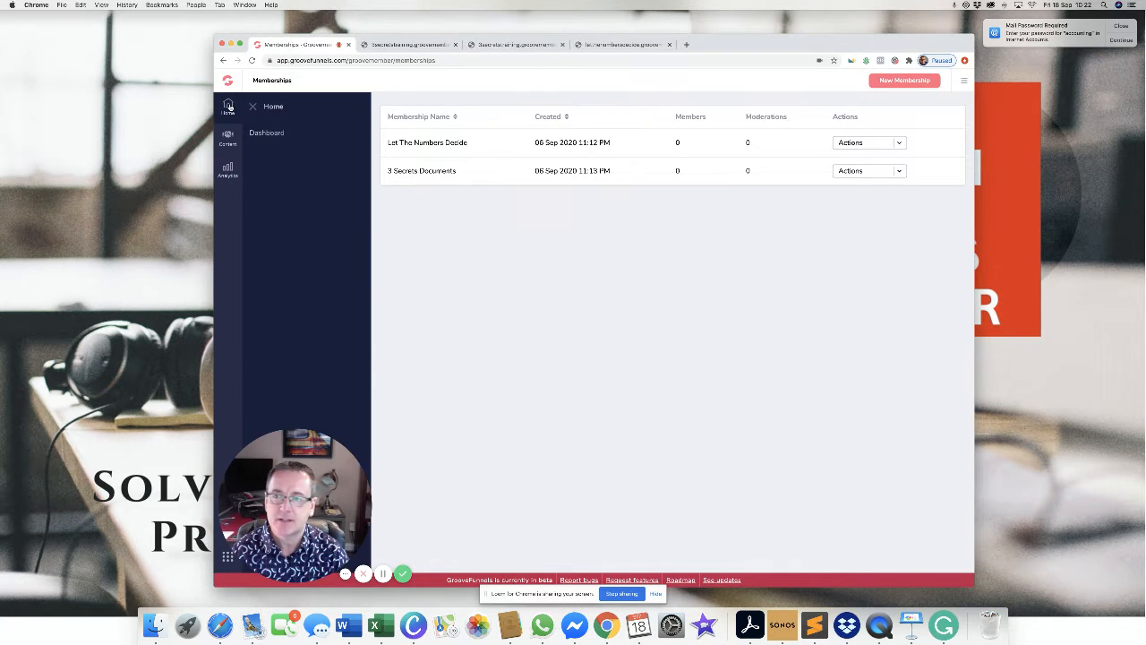
{"action": "left_click", "coordinate": [277, 134]}
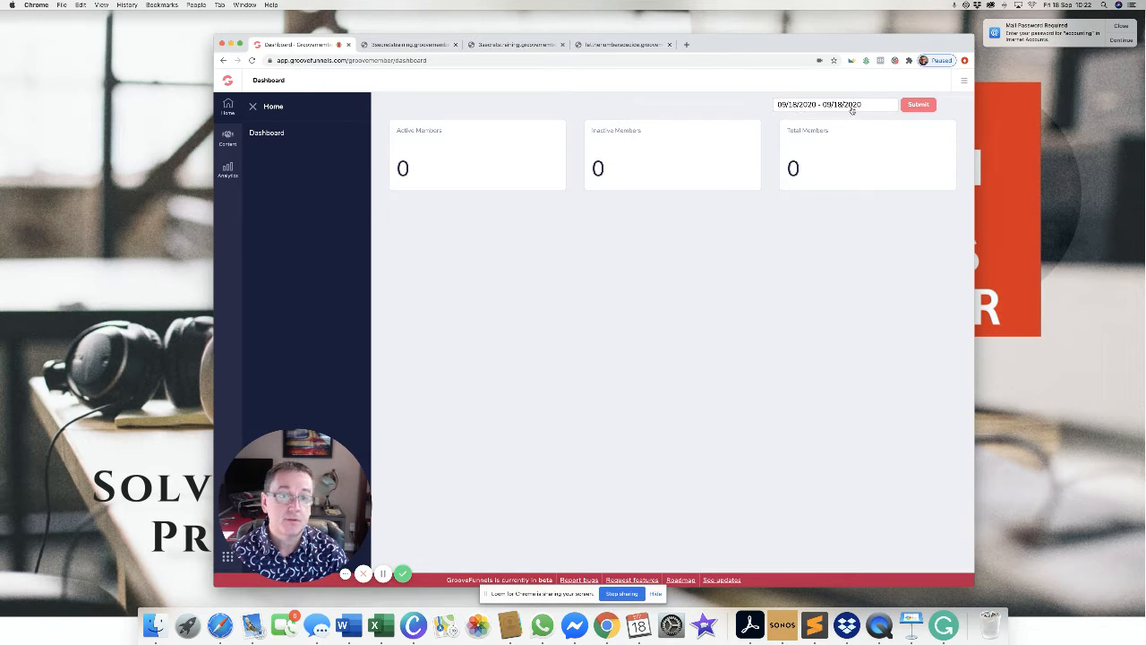
{"action": "left_click", "coordinate": [229, 142]}
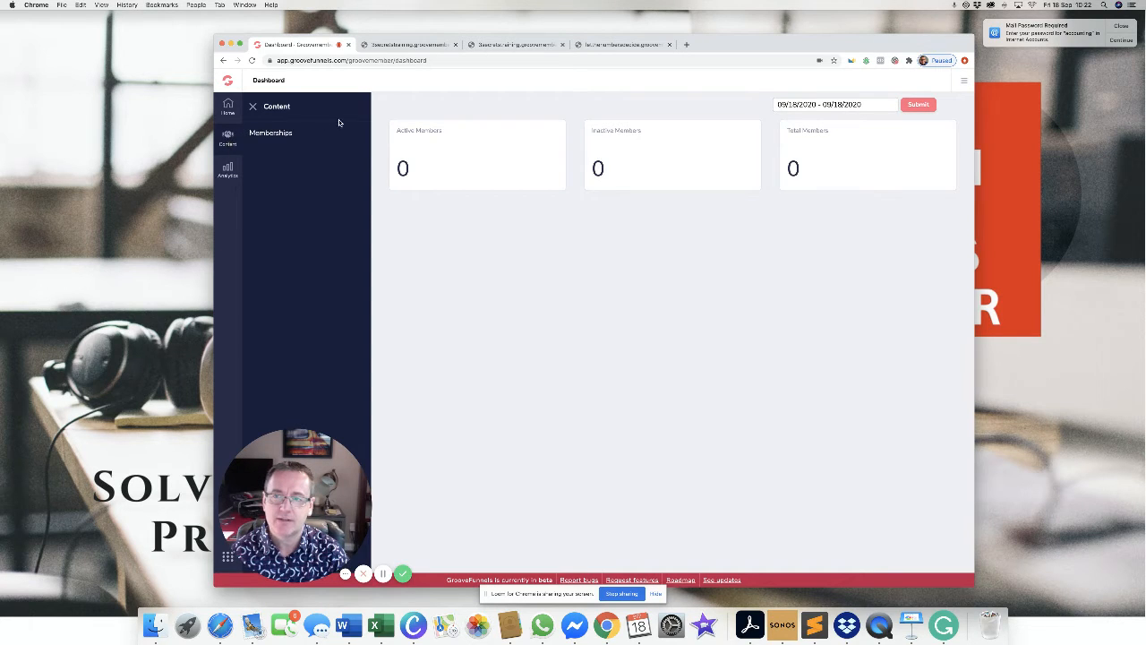
{"action": "left_click", "coordinate": [273, 133]}
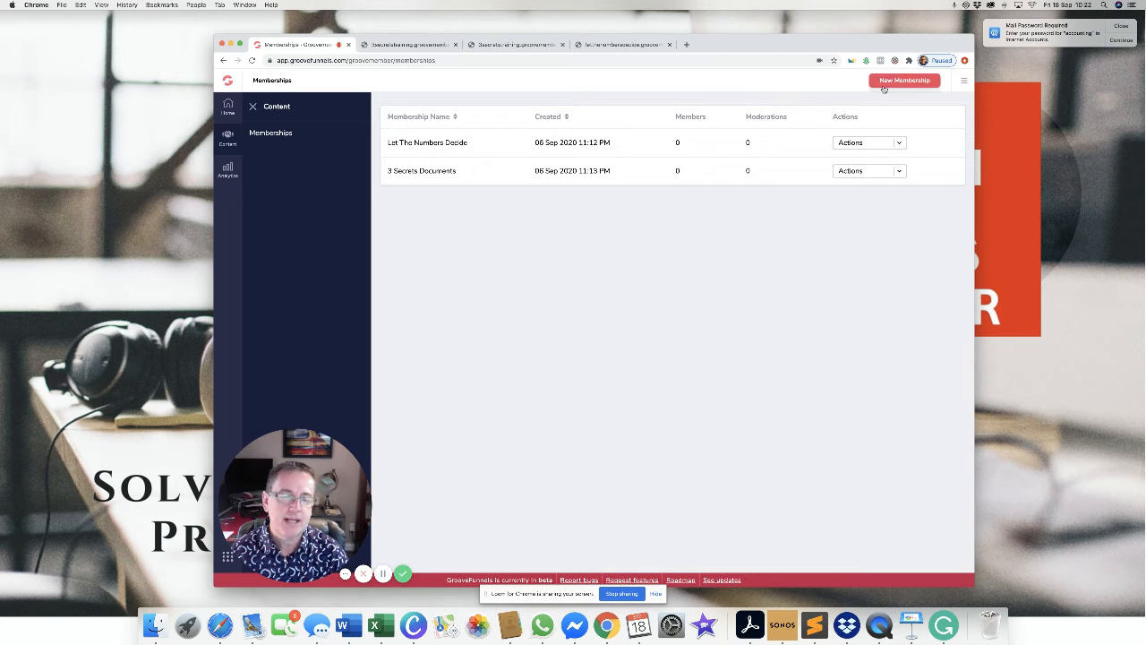
{"action": "left_click", "coordinate": [899, 143]}
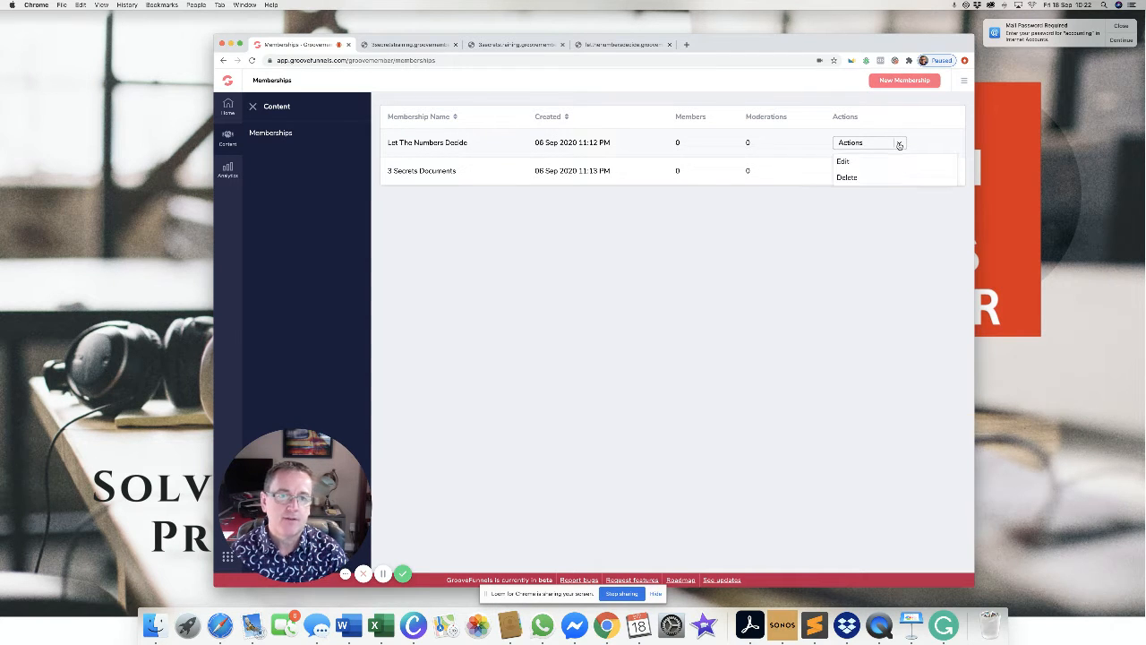
Choose Edit for Let The Numbers Decide and confirm to open its membership details editor.
{"action": "left_click", "coordinate": [844, 162]}
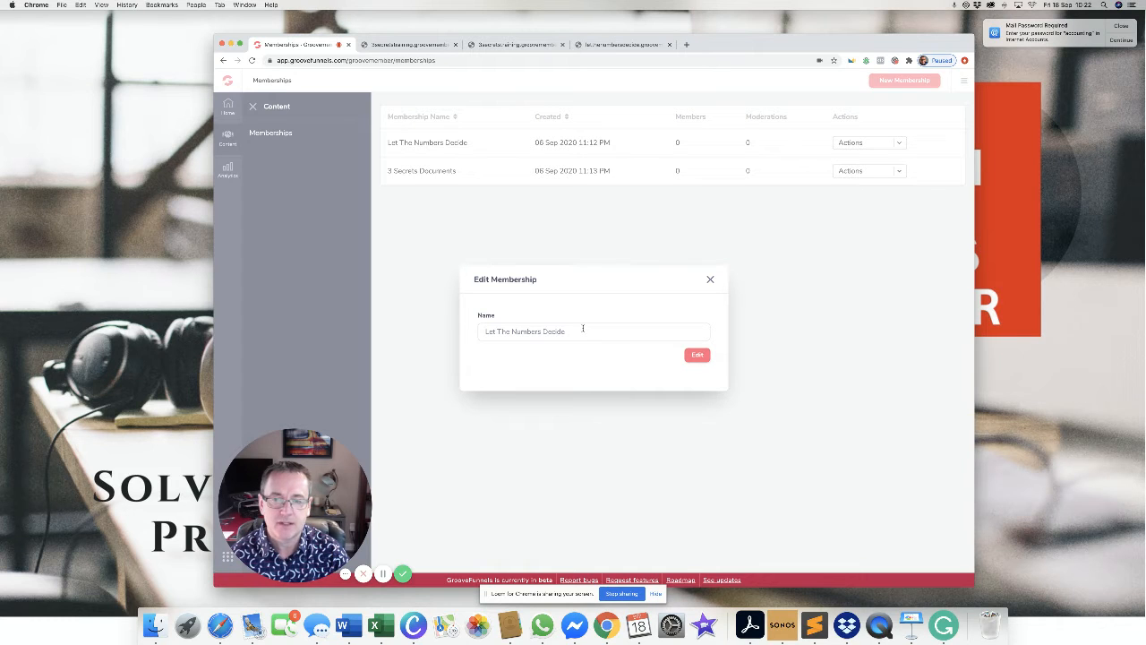
{"action": "left_click", "coordinate": [699, 356]}
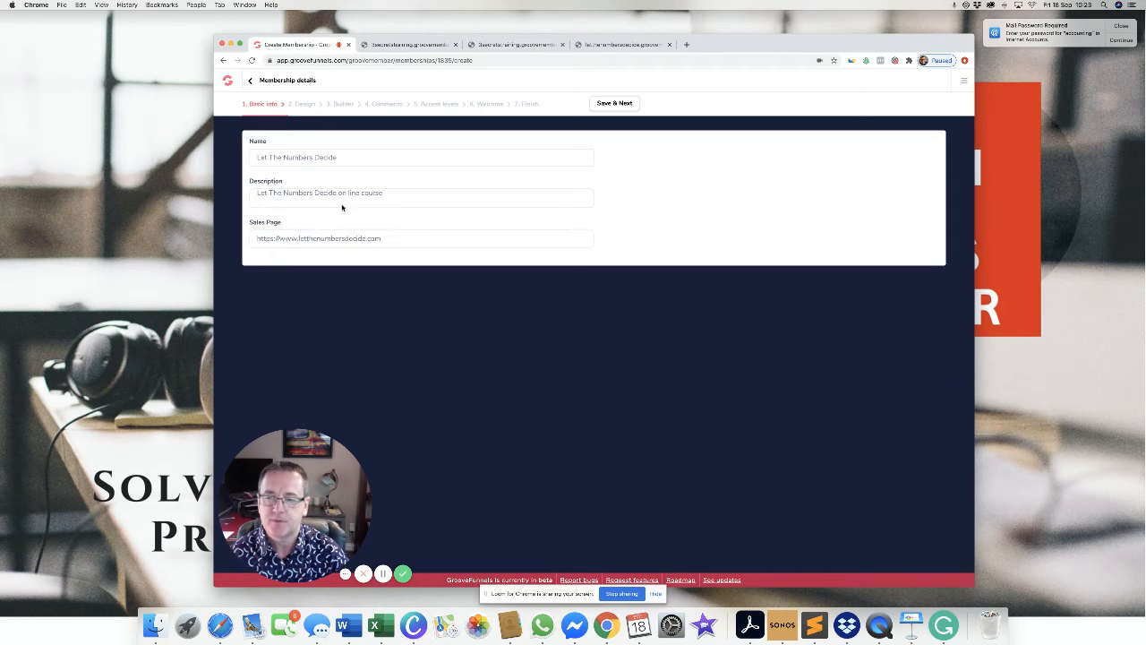
Save the basic info, then start a new instructor and enter the instructor's full name.
{"action": "left_click", "coordinate": [622, 107]}
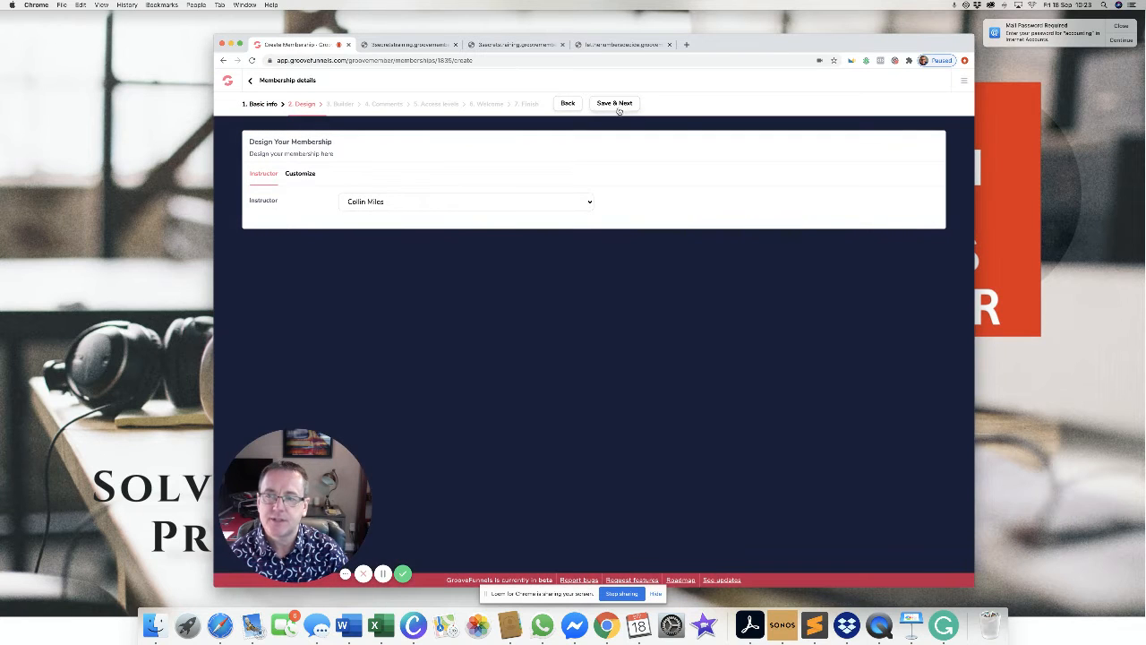
{"action": "left_click", "coordinate": [589, 204]}
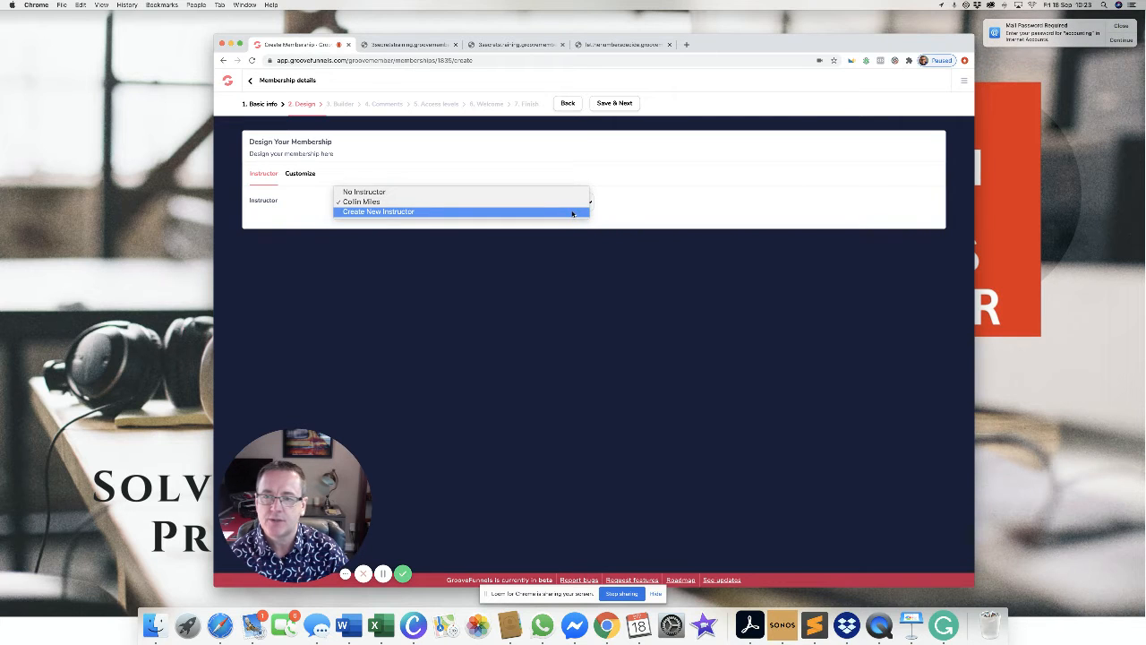
{"action": "left_click", "coordinate": [572, 212]}
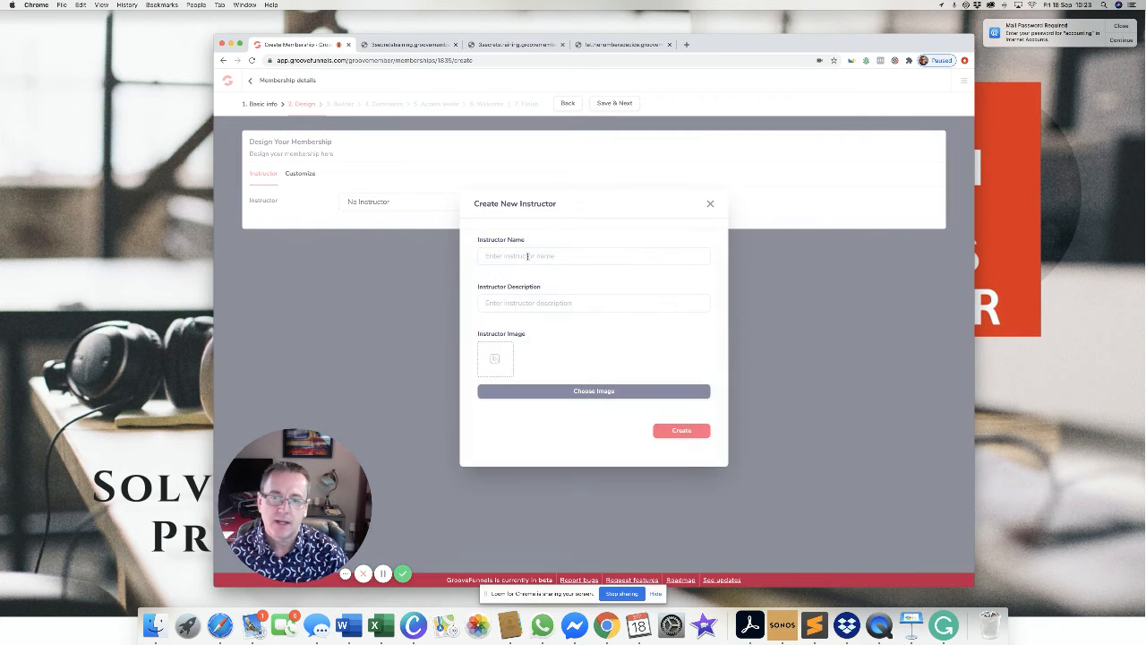
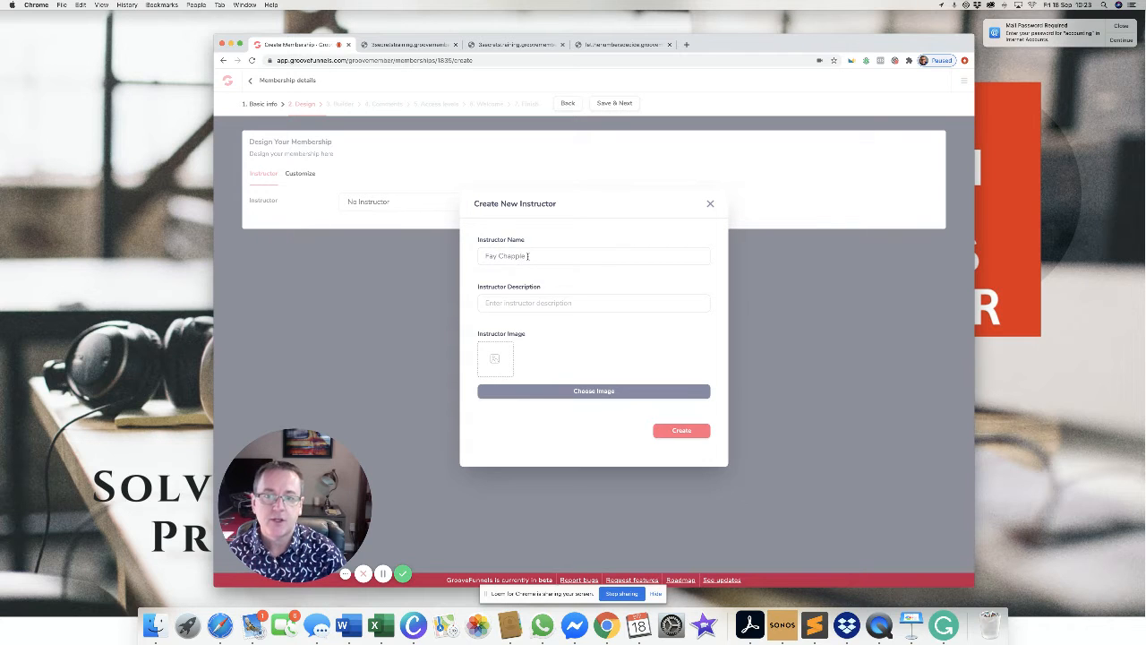
Describe the instructor as an 'Awesome' award winning coach, correcting the misspelling.
{"action": "left_click", "coordinate": [536, 302]}
{"action": "type", "text": "Aw"}
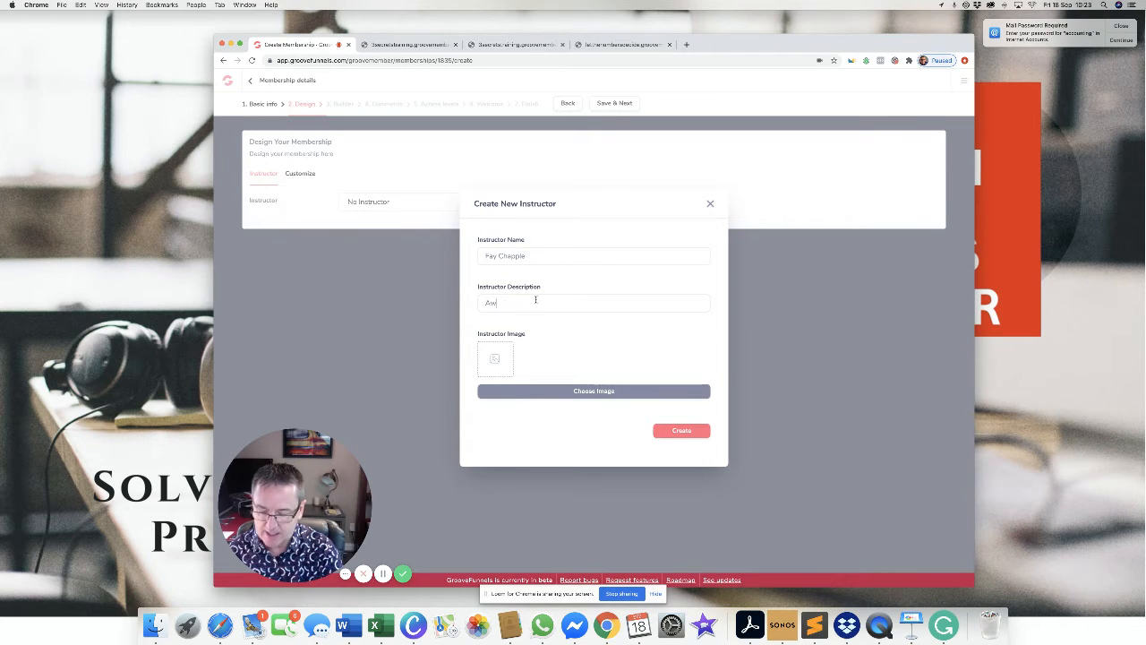
{"action": "type", "text": "some aw"}
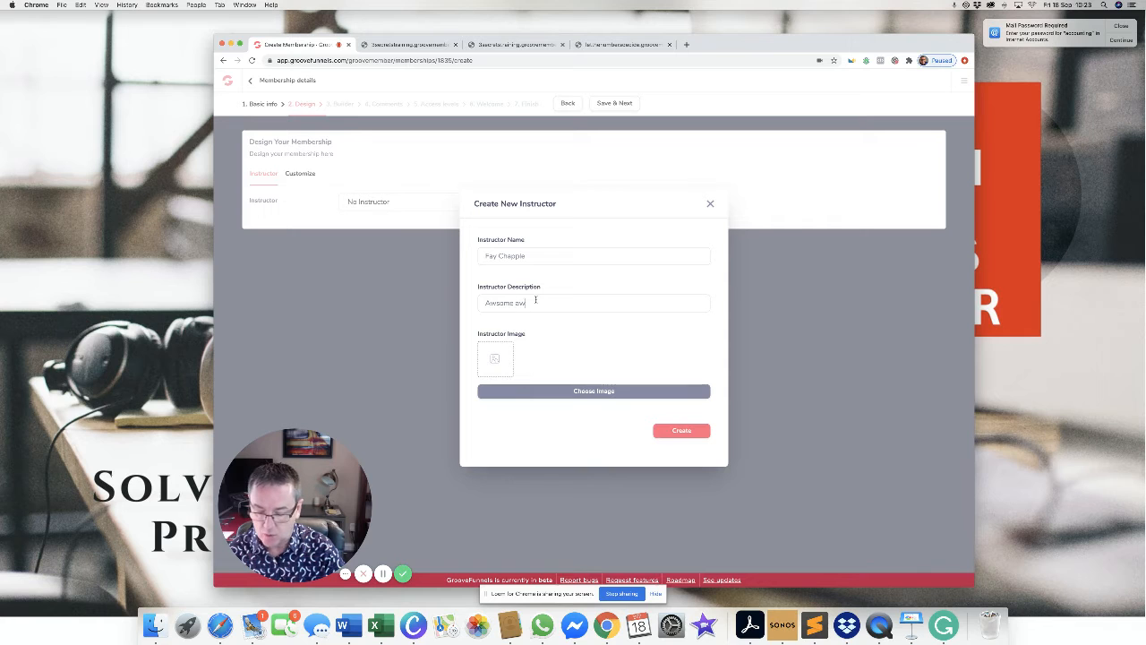
{"action": "type", "text": "eso-win"}
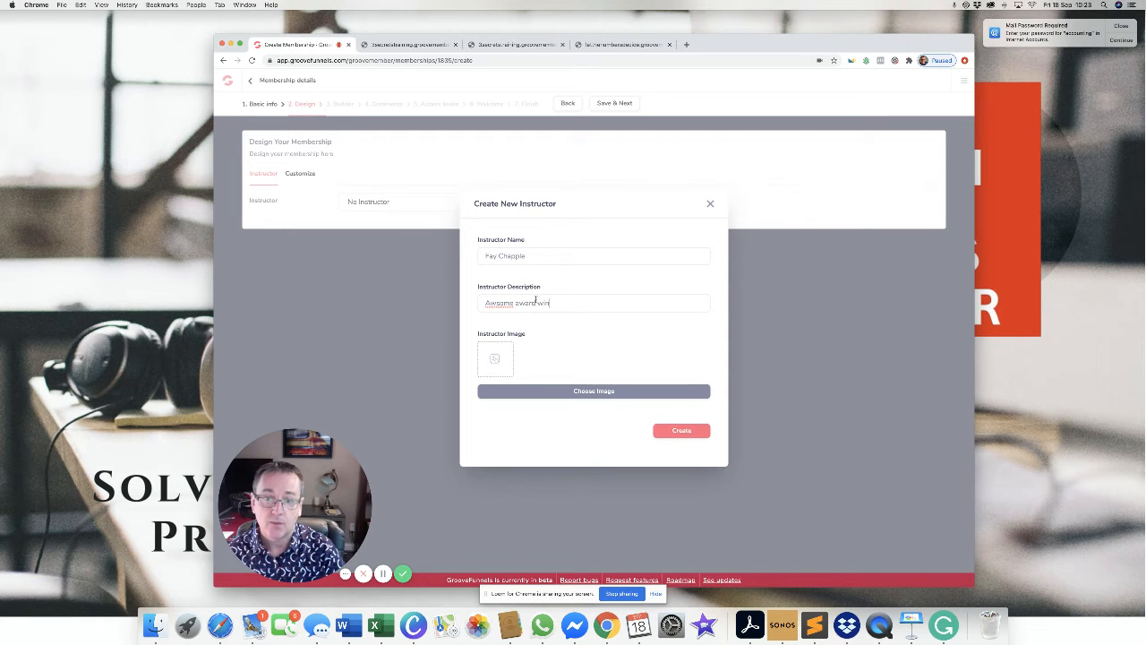
{"action": "type", "text": "ning c"}
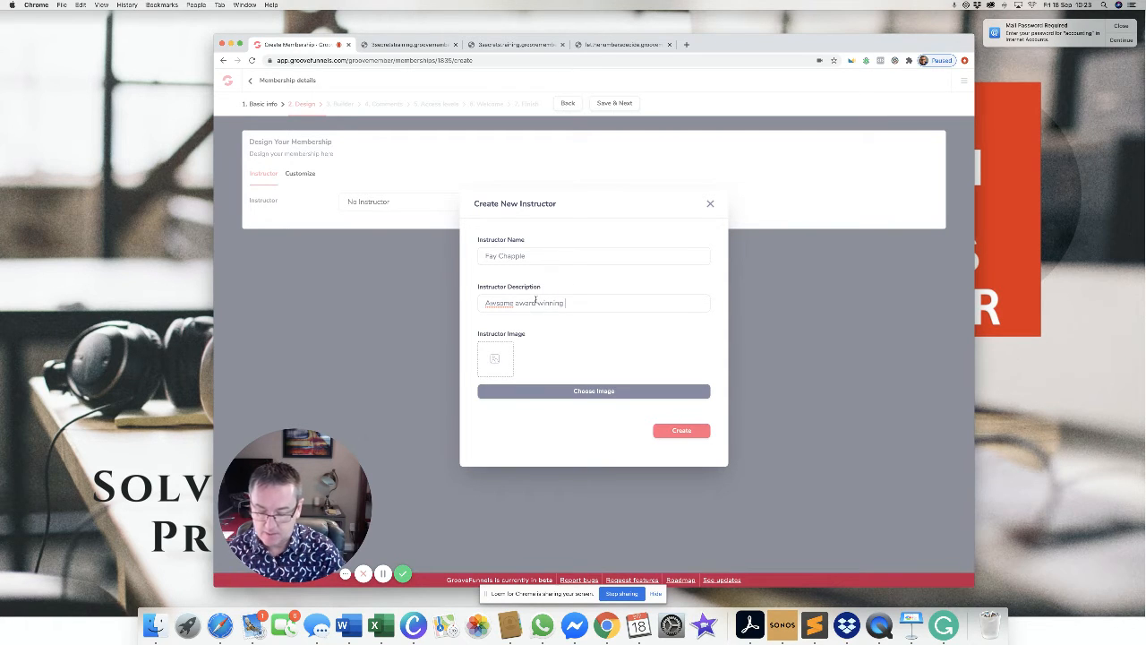
{"action": "type", "text": "oach"}
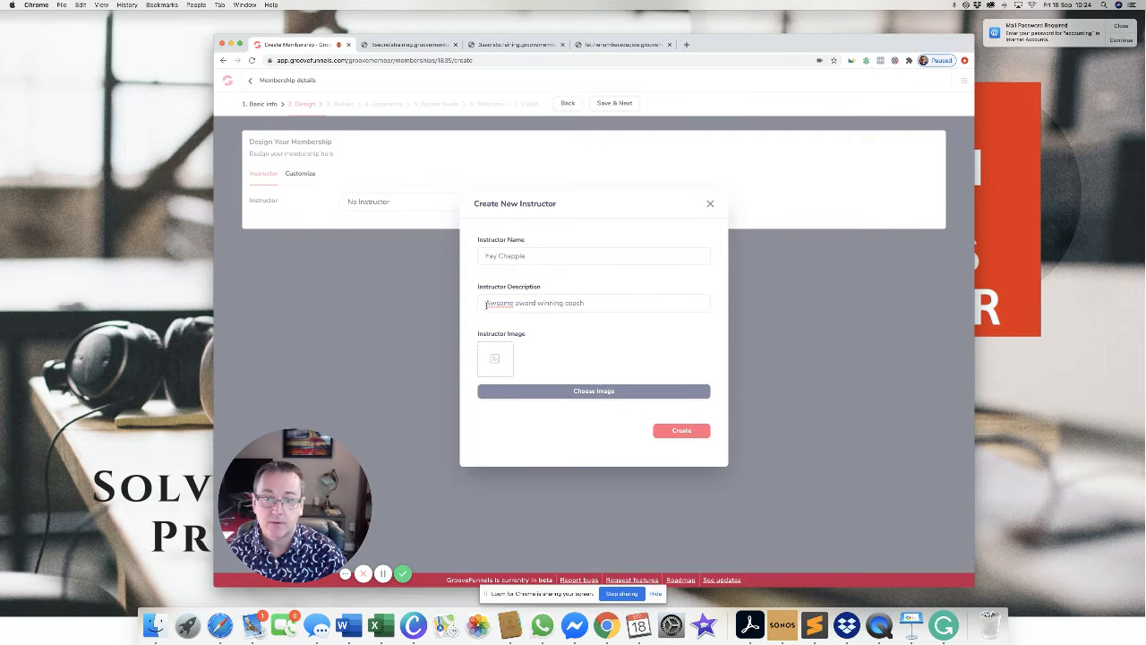
{"action": "right_click", "coordinate": [499, 304]}
{"action": "left_click", "coordinate": [523, 308]}
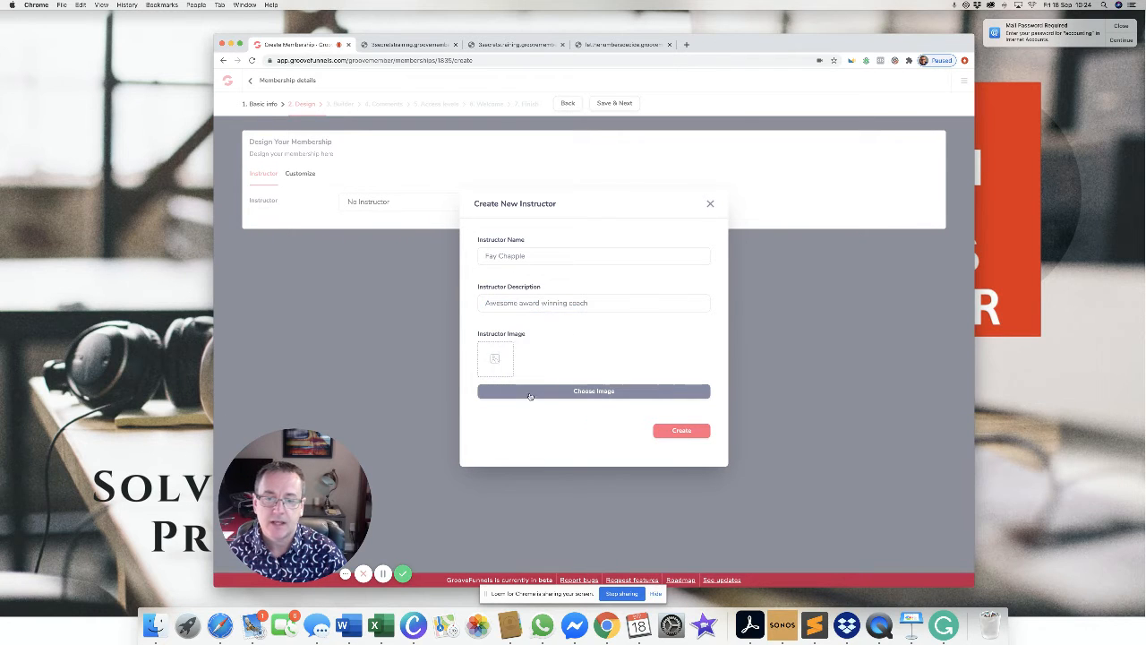
Give the instructor a woman's portrait photo from the image library and create the instructor.
{"action": "left_click", "coordinate": [571, 391]}
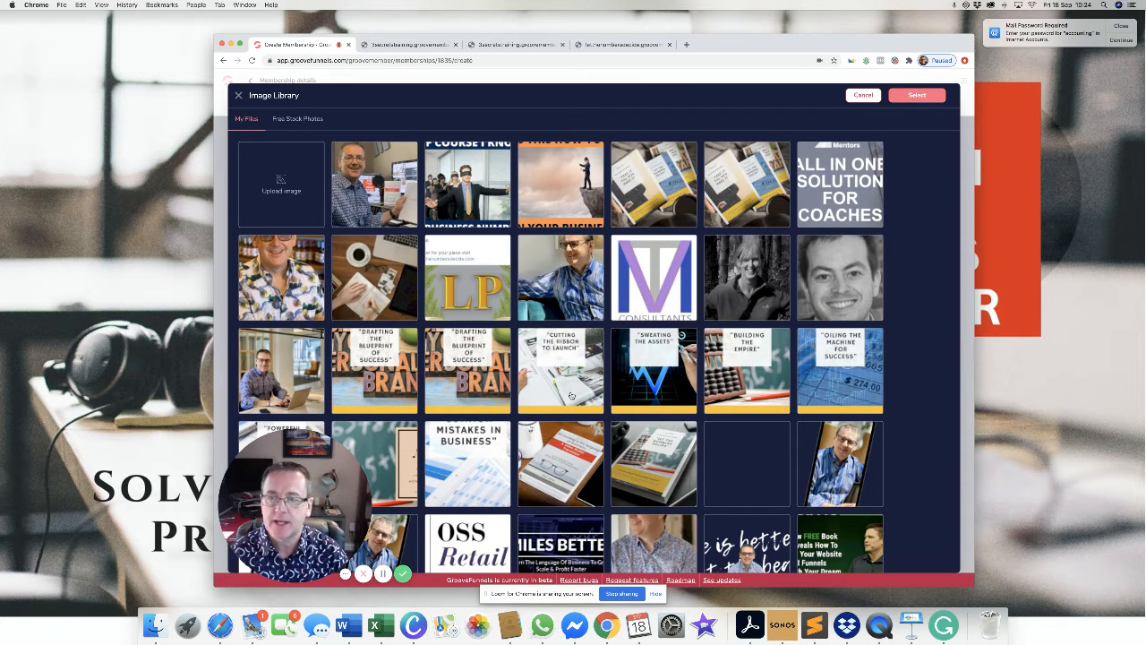
{"action": "scroll", "coordinate": [572, 395], "scroll_direction": "down", "scroll_amount": 5}
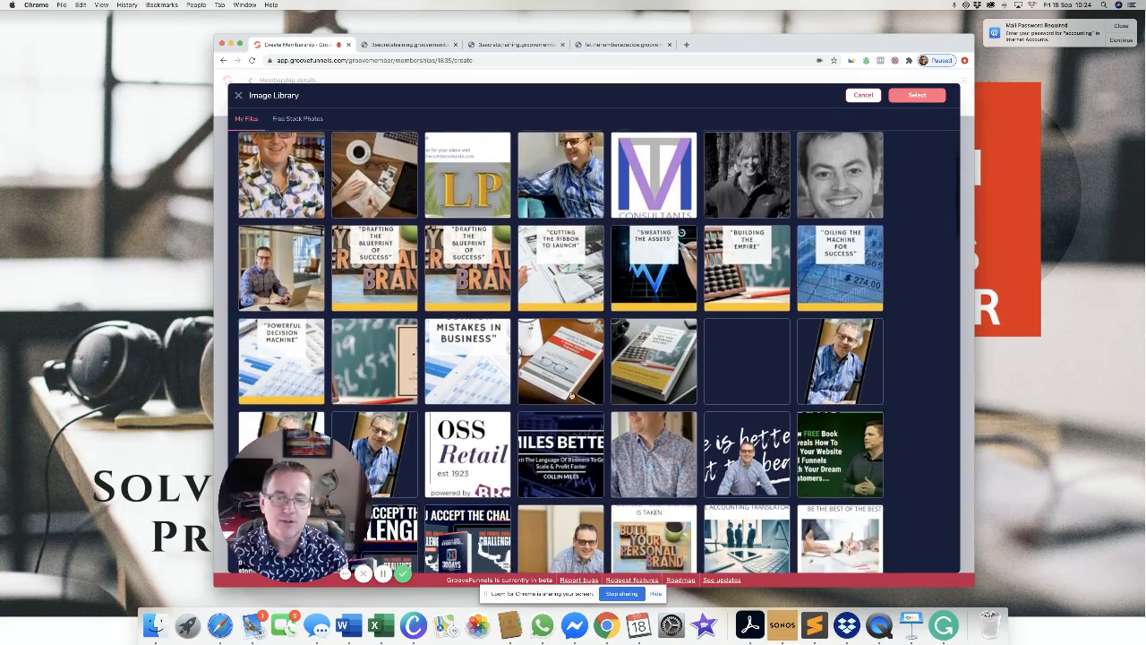
{"action": "scroll", "coordinate": [571, 395], "scroll_direction": "down", "scroll_amount": 10}
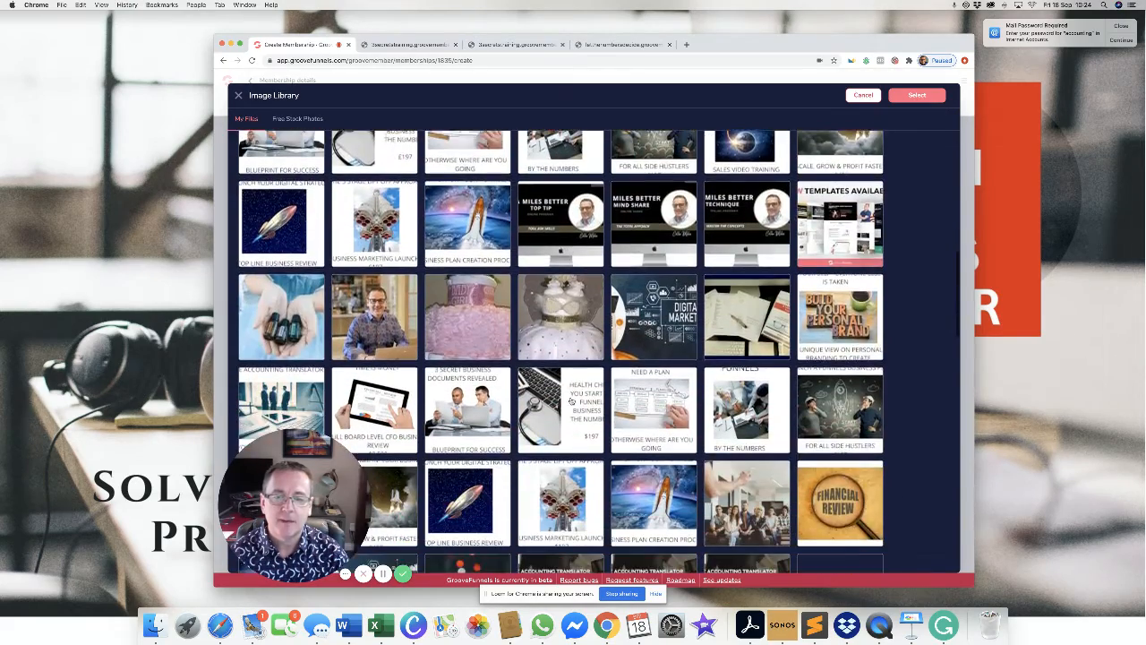
{"action": "scroll", "coordinate": [571, 400], "scroll_direction": "down", "scroll_amount": 5}
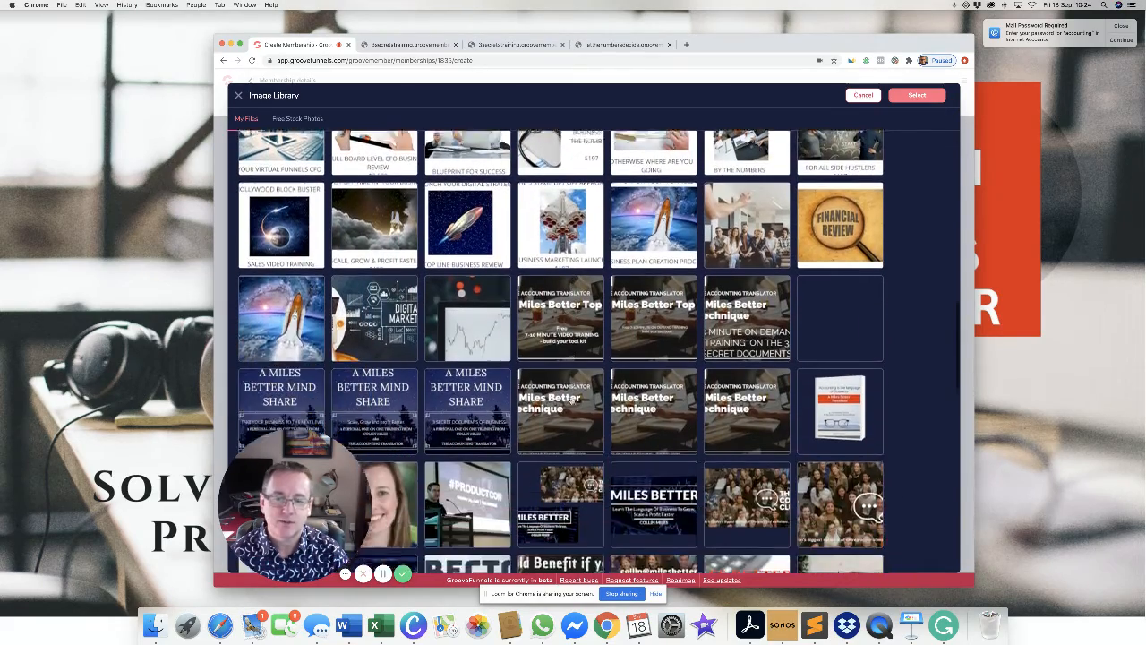
{"action": "scroll", "coordinate": [571, 401], "scroll_direction": "down", "scroll_amount": 2}
{"action": "left_click", "coordinate": [379, 362]}
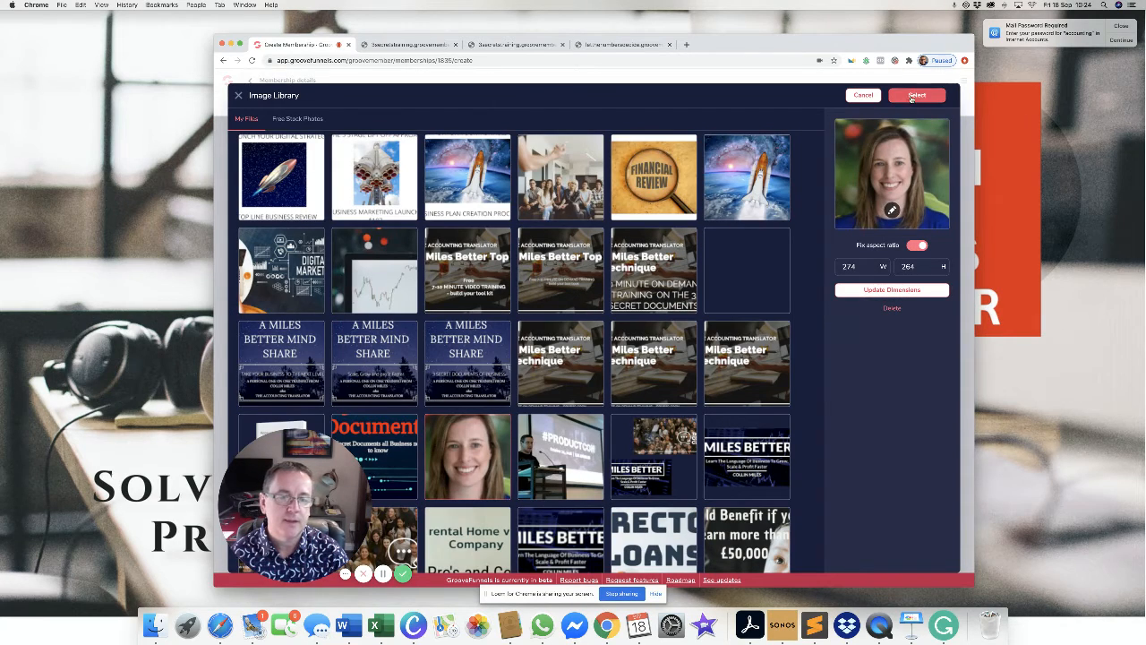
{"action": "left_click", "coordinate": [911, 99]}
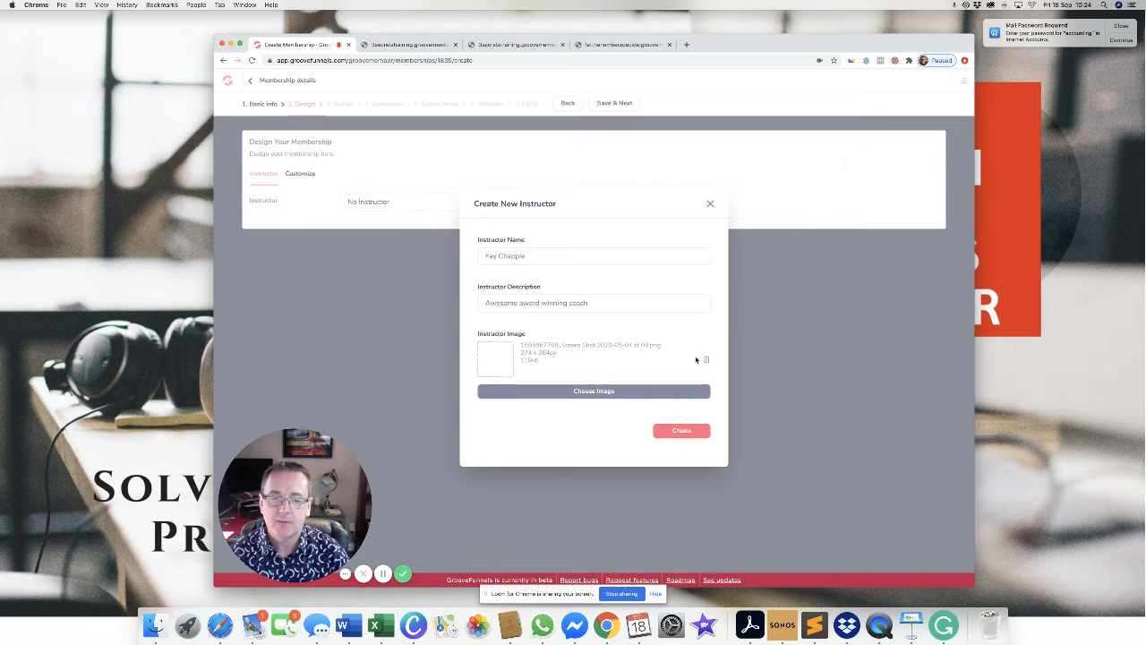
{"action": "left_click", "coordinate": [680, 431]}
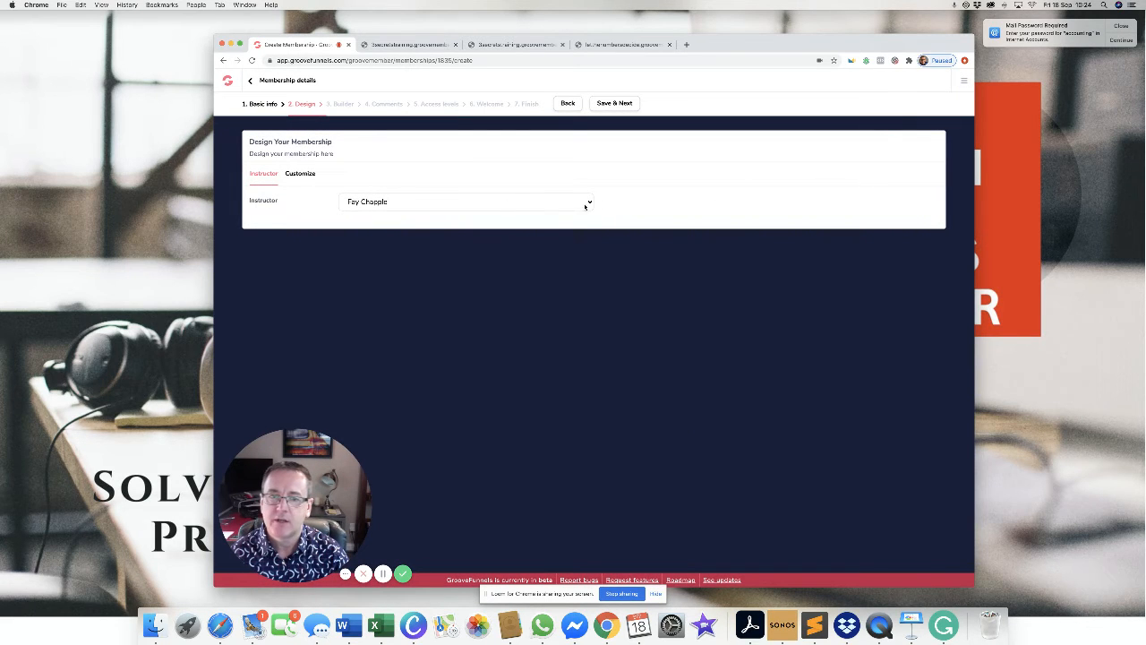
Assign the other existing instructor to the membership and show the Customize logo and image options.
{"action": "left_click", "coordinate": [589, 204]}
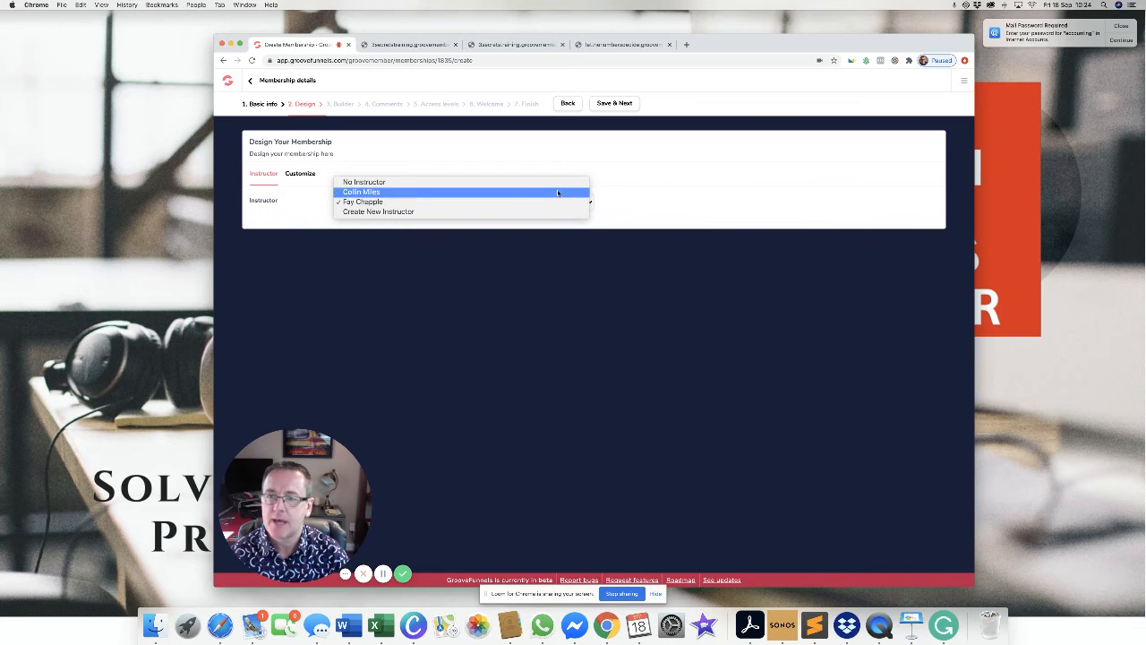
{"action": "left_click", "coordinate": [307, 176]}
{"action": "left_click", "coordinate": [306, 177]}
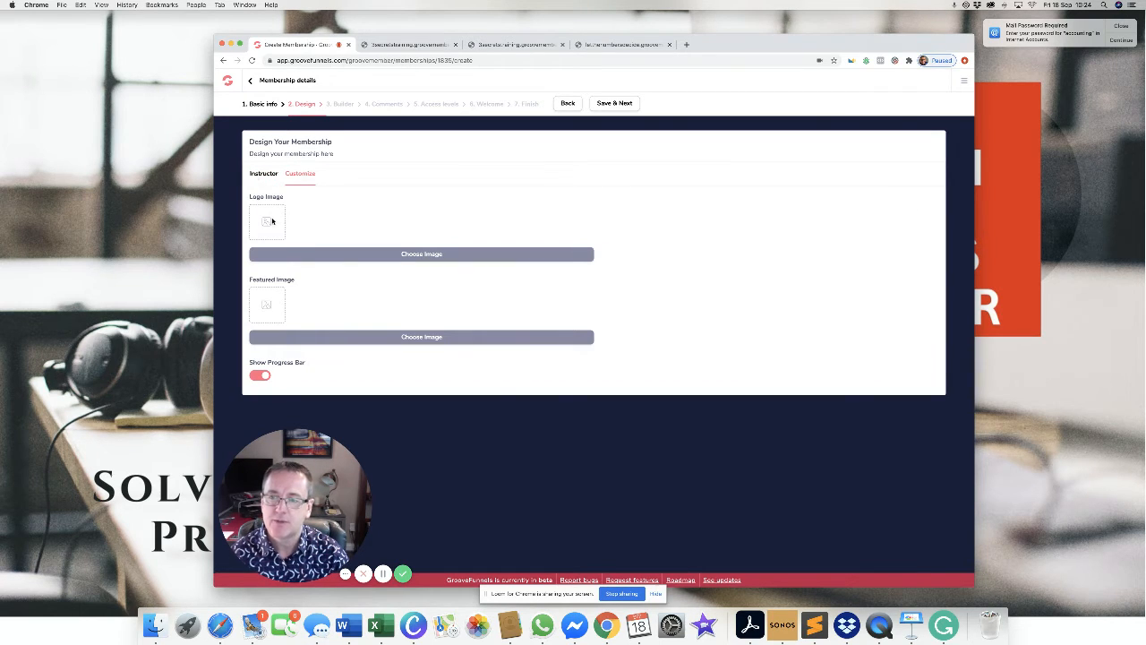
{"action": "left_click", "coordinate": [267, 174]}
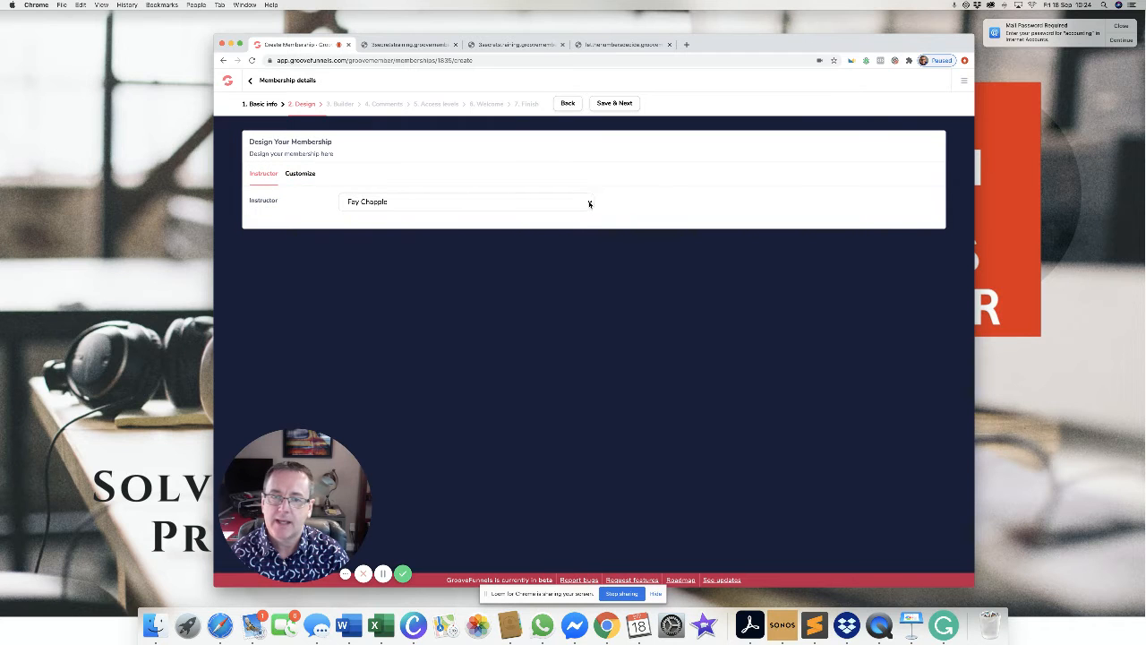
{"action": "left_click", "coordinate": [588, 205]}
{"action": "left_click", "coordinate": [537, 192]}
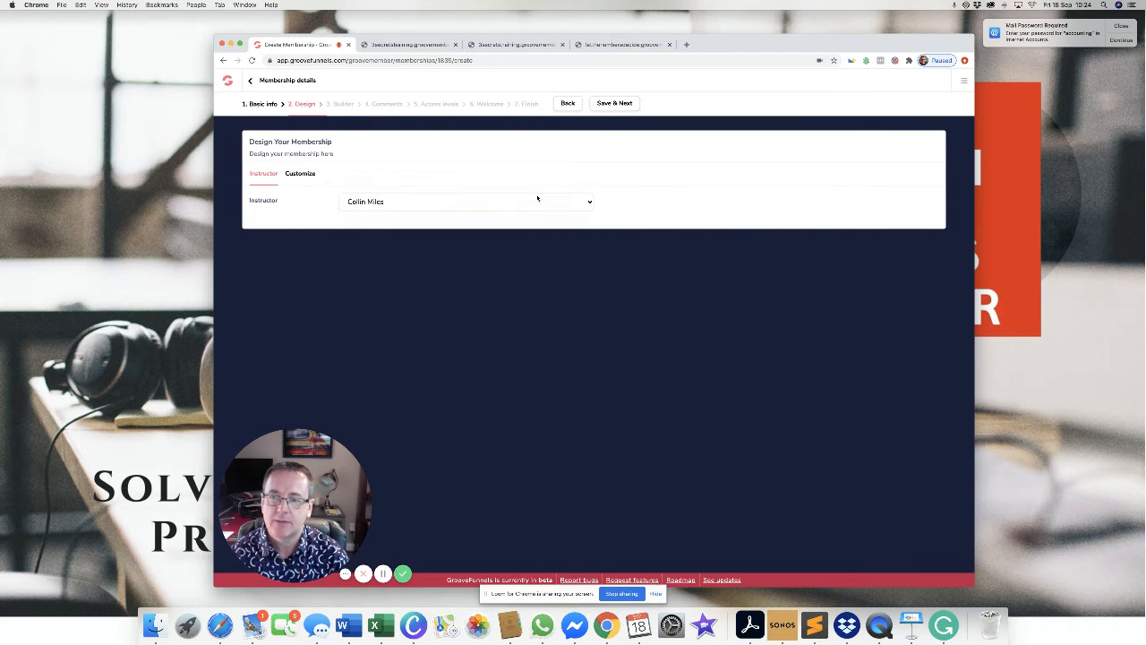
{"action": "left_click", "coordinate": [298, 175]}
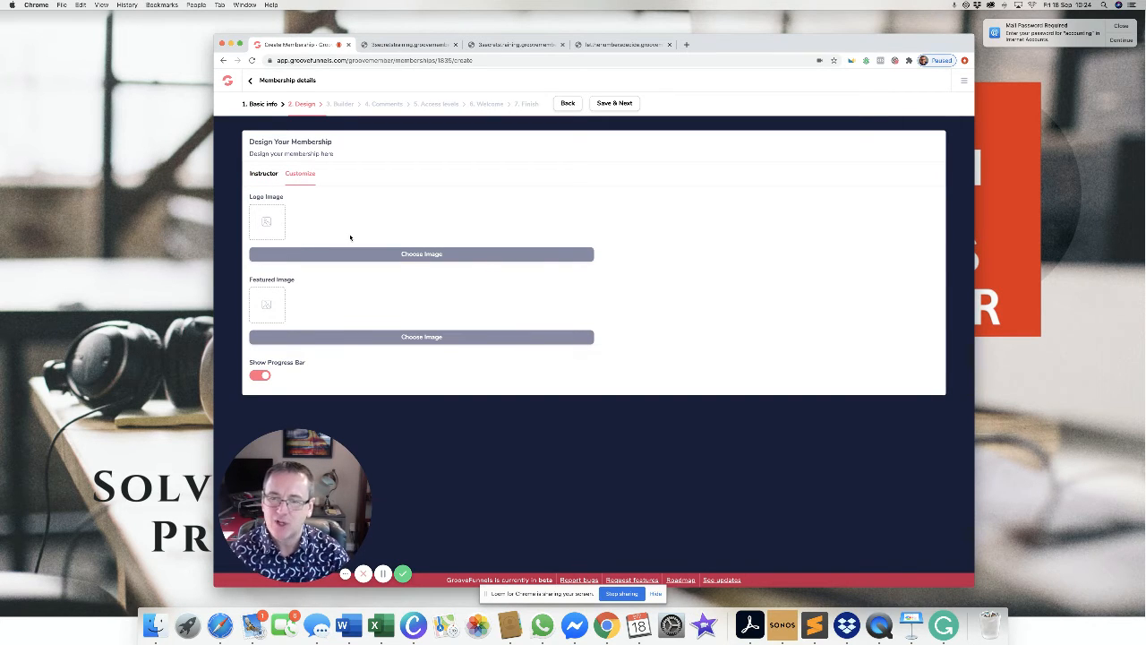
Use the hard-back book picture for both logo and featured image, then save the design.
{"action": "left_click", "coordinate": [416, 256]}
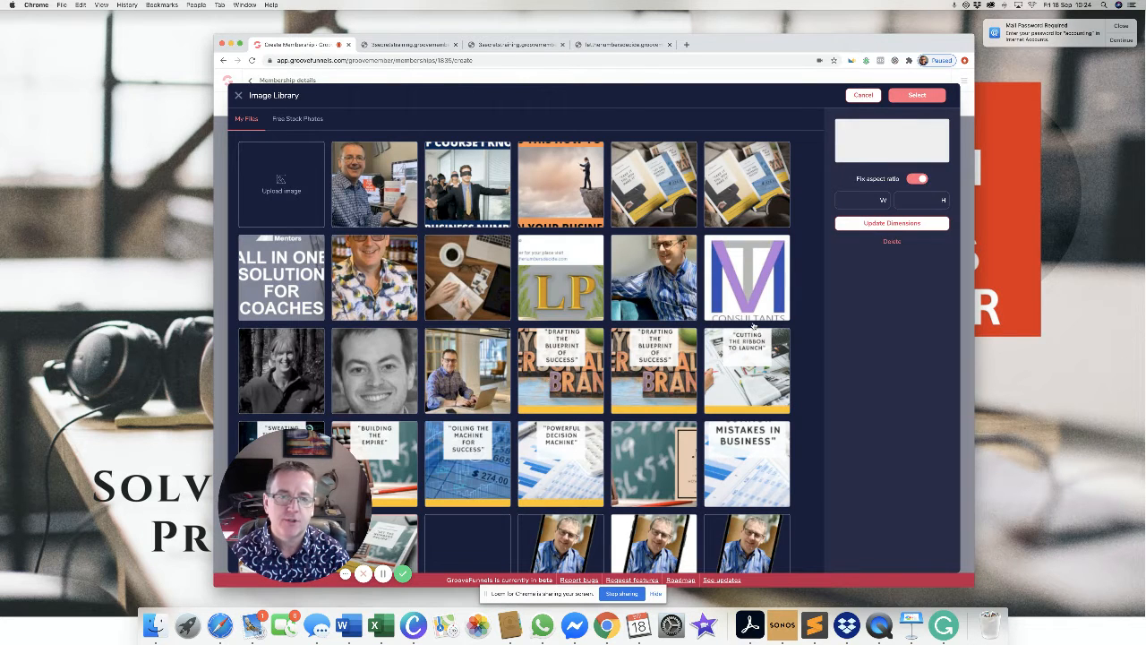
{"action": "left_click", "coordinate": [911, 102]}
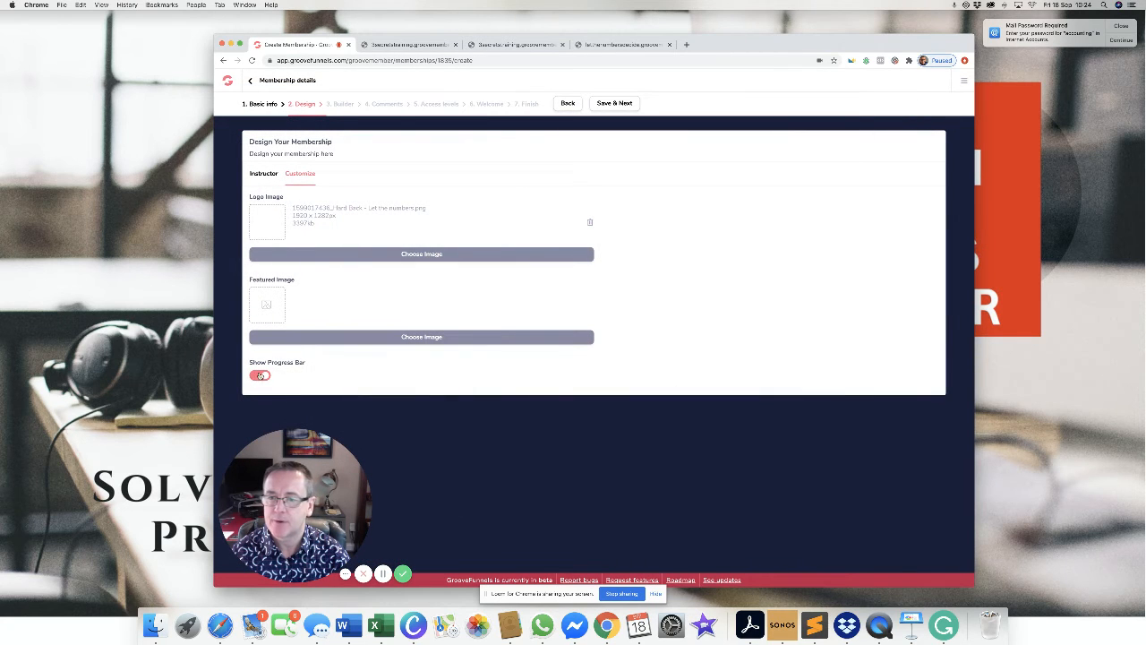
{"action": "left_click", "coordinate": [390, 339]}
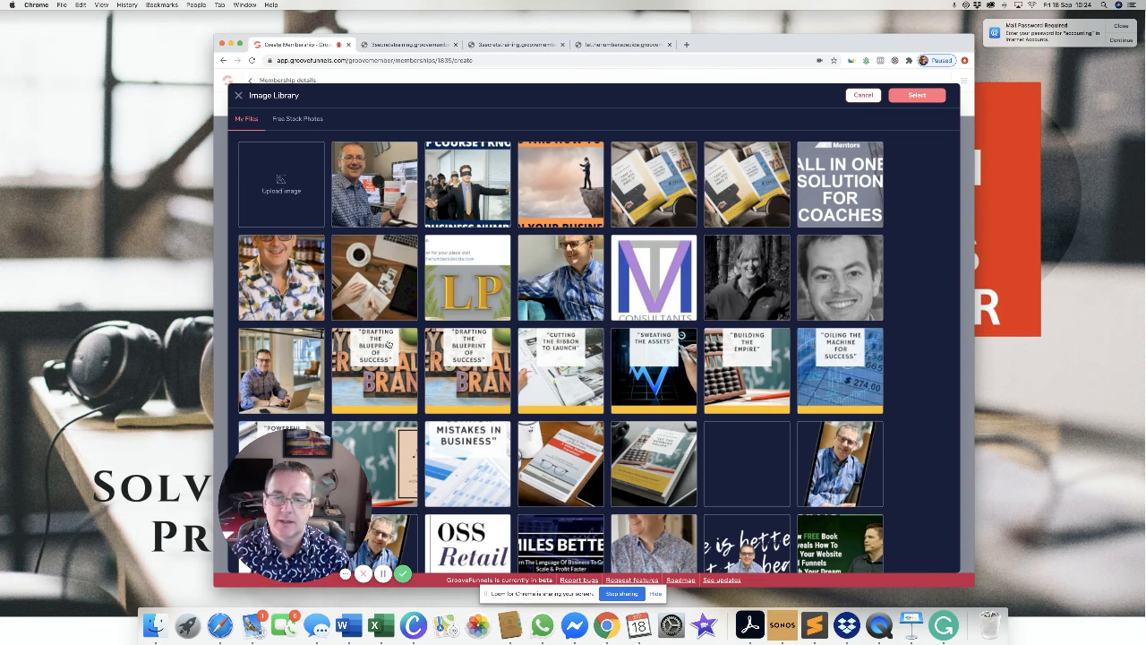
{"action": "left_click", "coordinate": [650, 466]}
{"action": "left_click", "coordinate": [918, 96]}
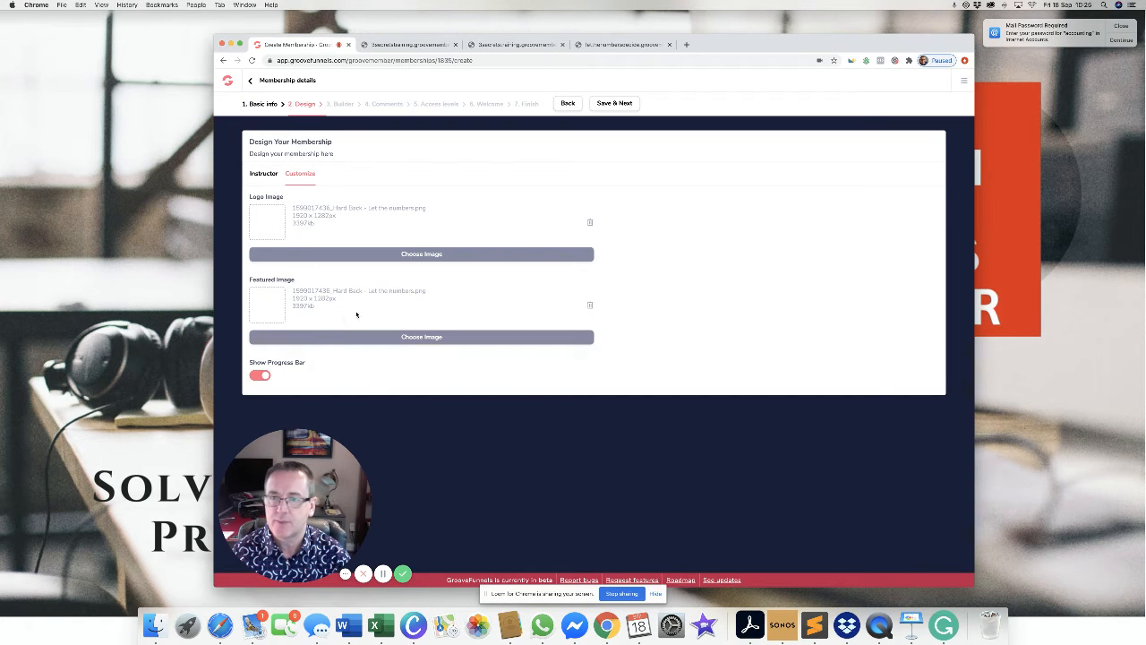
{"action": "left_click", "coordinate": [625, 104]}
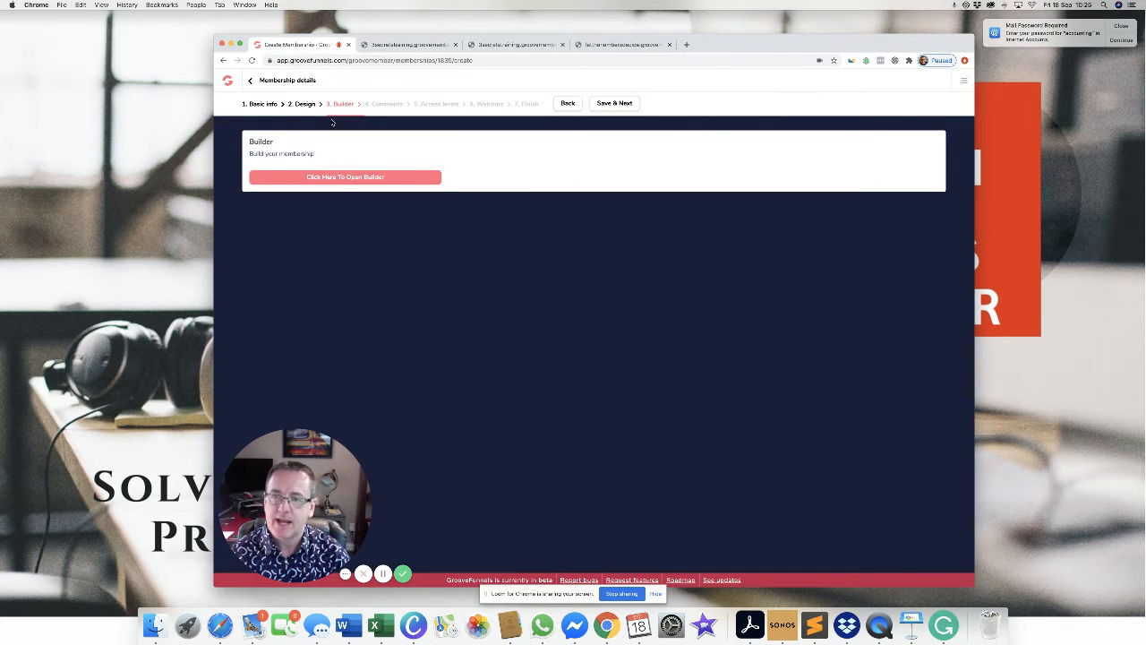
Open the page builder on the Introduction lesson and show the Elements panel.
{"action": "left_click", "coordinate": [298, 178]}
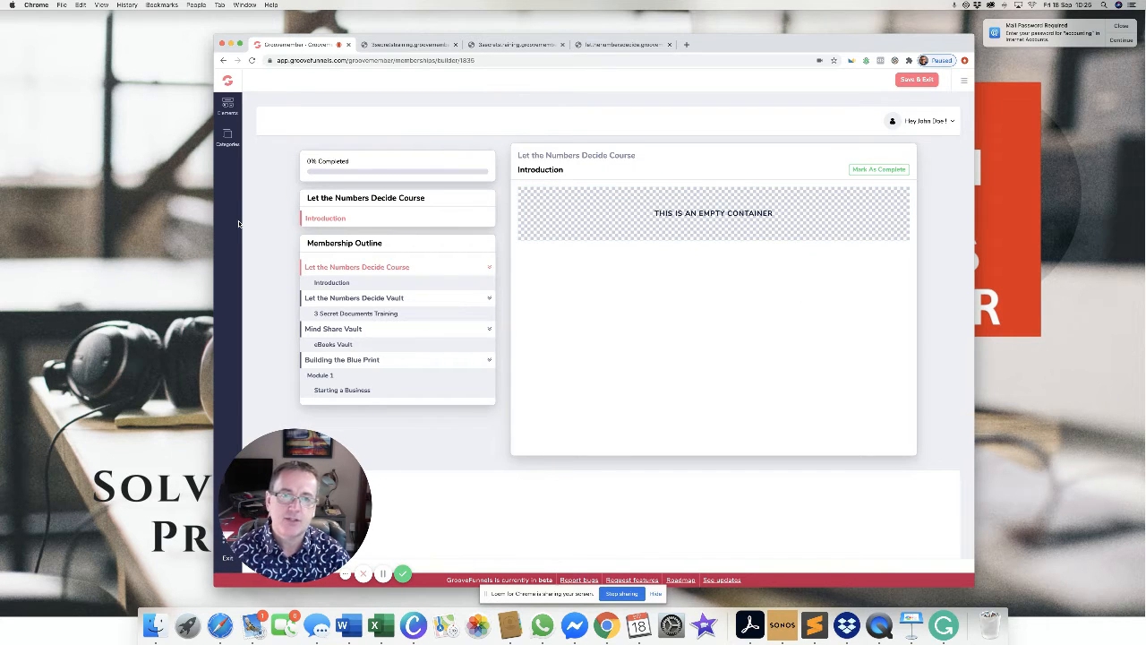
{"action": "left_click", "coordinate": [228, 106]}
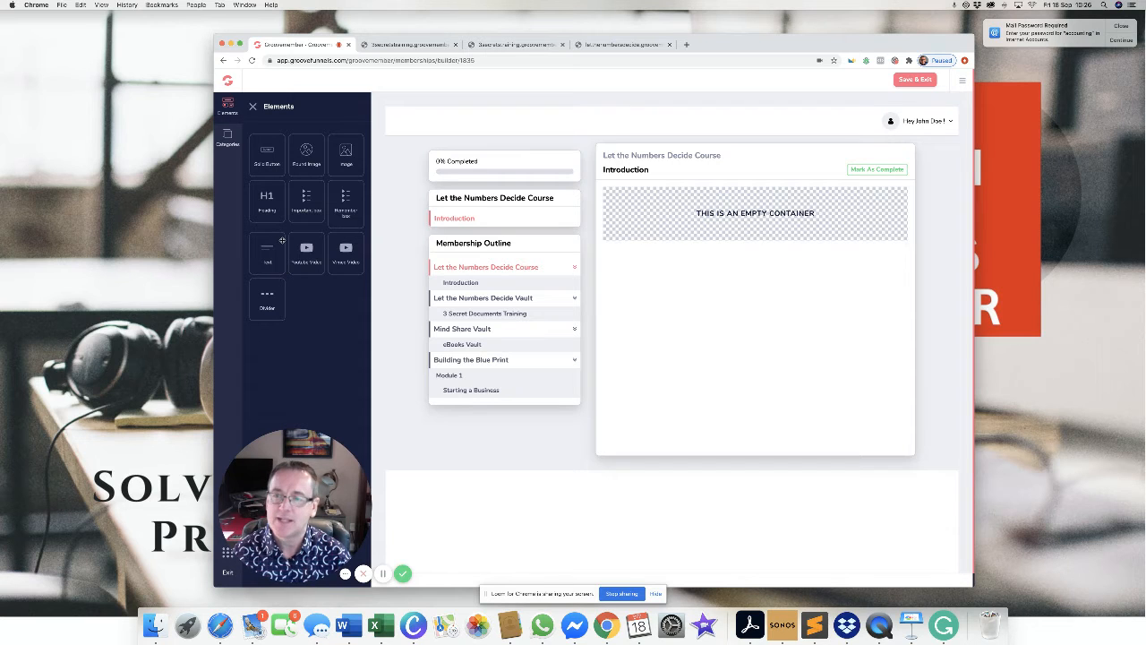
Drag a YouTube video, text block, button and image into the Introduction lesson's container.
{"action": "left_click", "coordinate": [713, 228]}
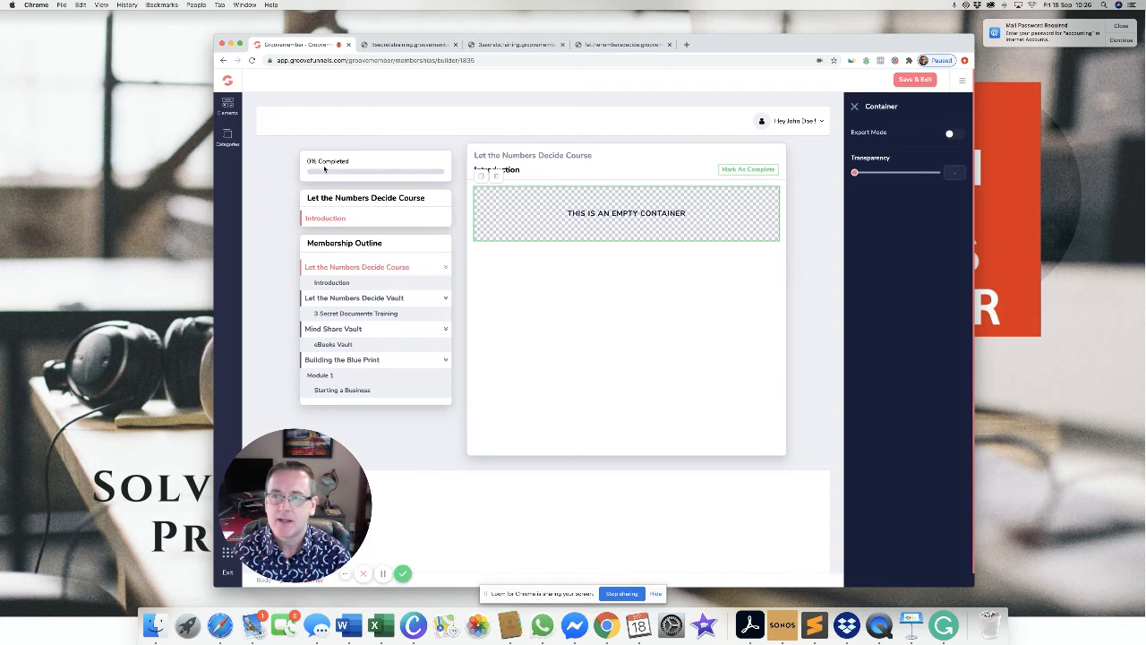
{"action": "left_click", "coordinate": [233, 110]}
{"action": "left_click_drag", "start_coordinate": [313, 144], "coordinate": [316, 148]}
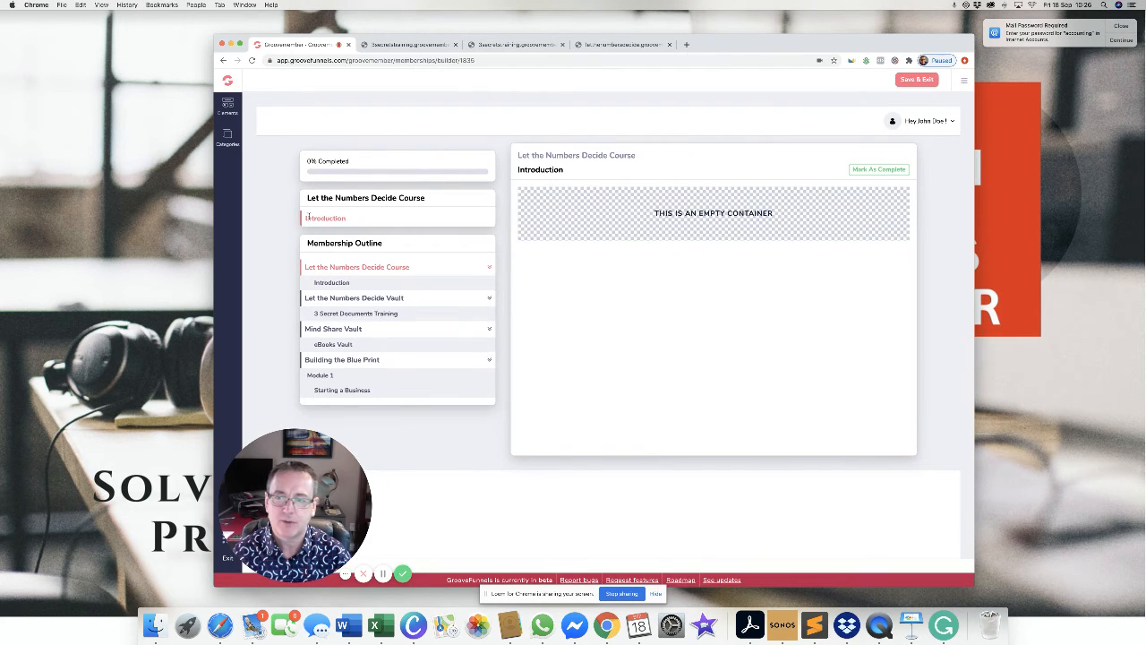
{"action": "left_click", "coordinate": [227, 107]}
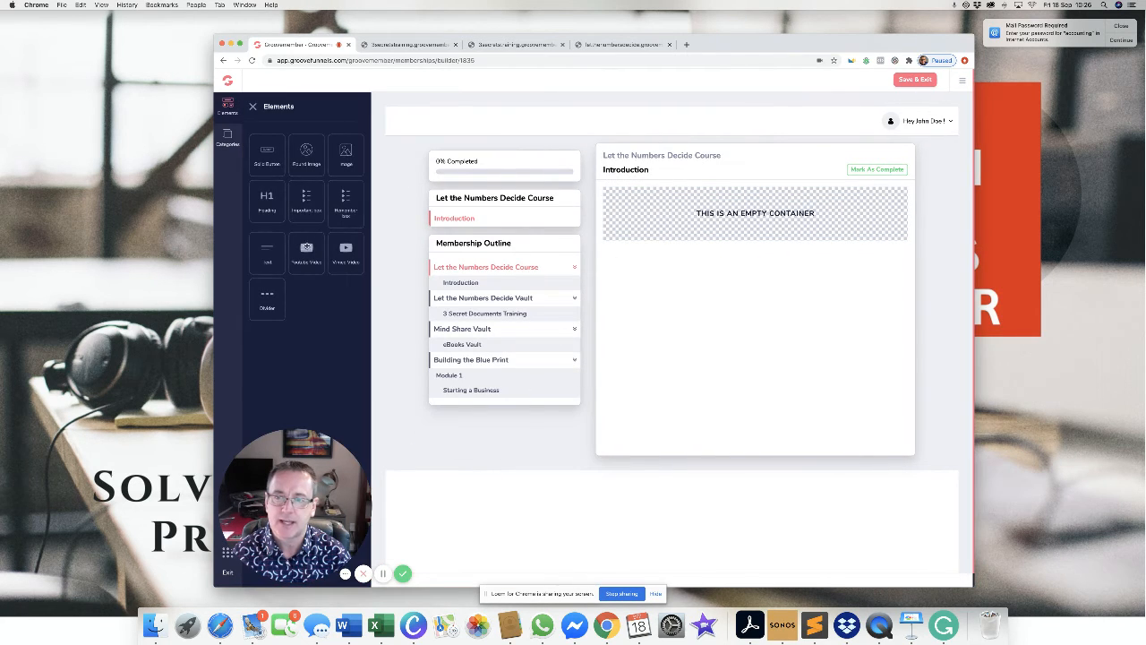
{"action": "left_click_drag", "start_coordinate": [307, 248], "coordinate": [600, 257]}
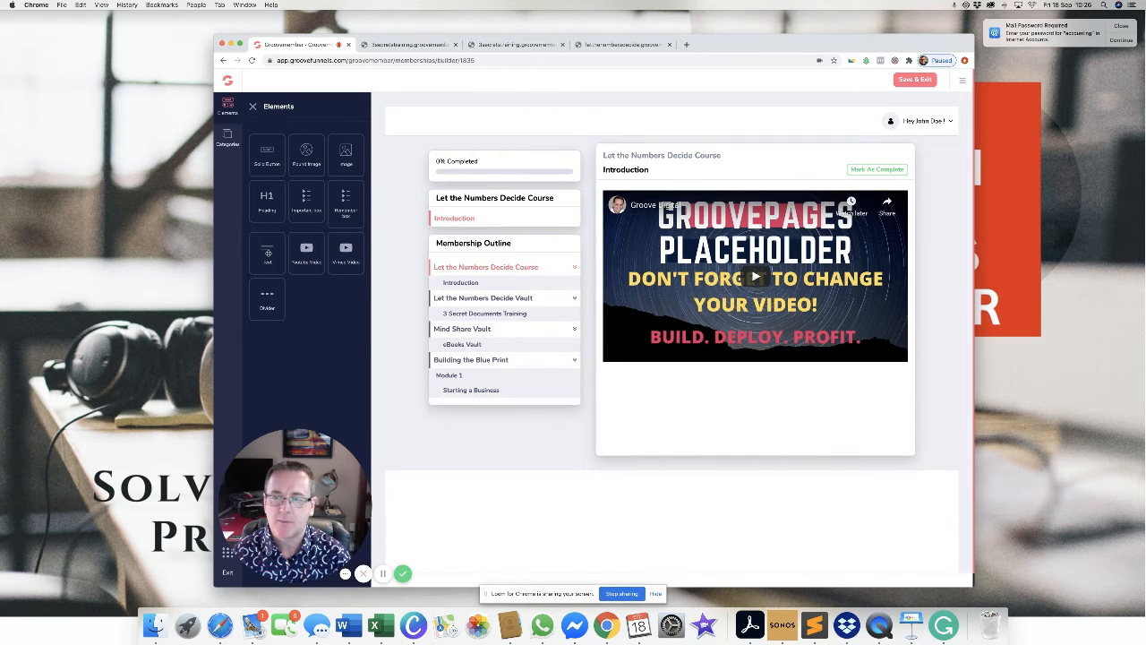
{"action": "left_click_drag", "start_coordinate": [267, 254], "coordinate": [663, 382]}
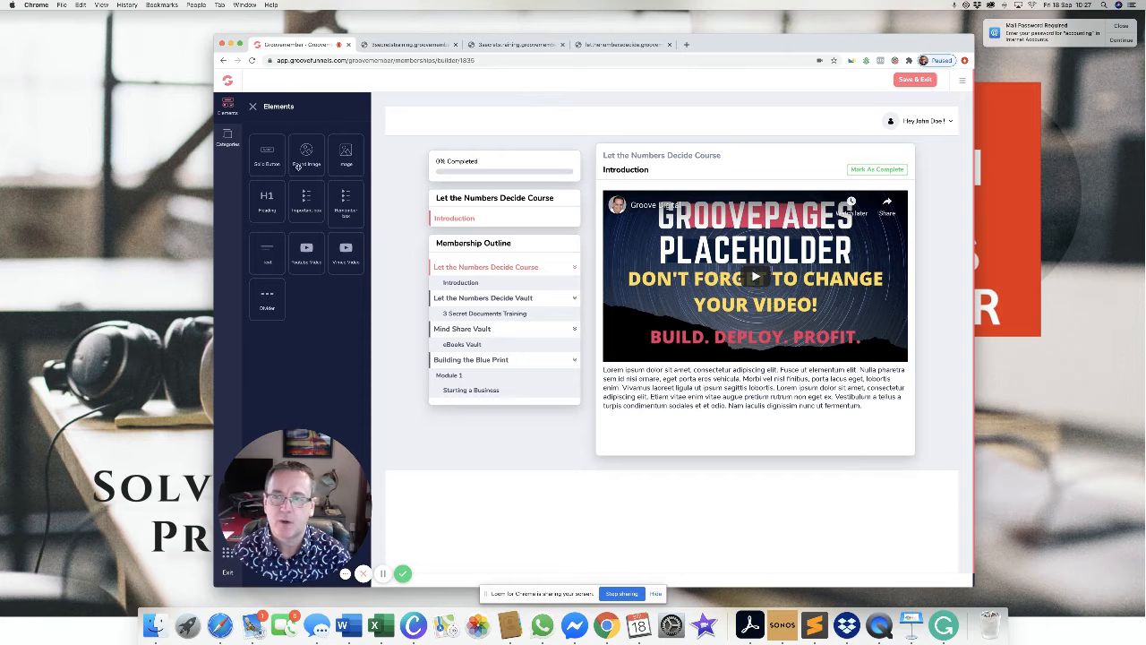
{"action": "left_click_drag", "start_coordinate": [268, 154], "coordinate": [583, 387]}
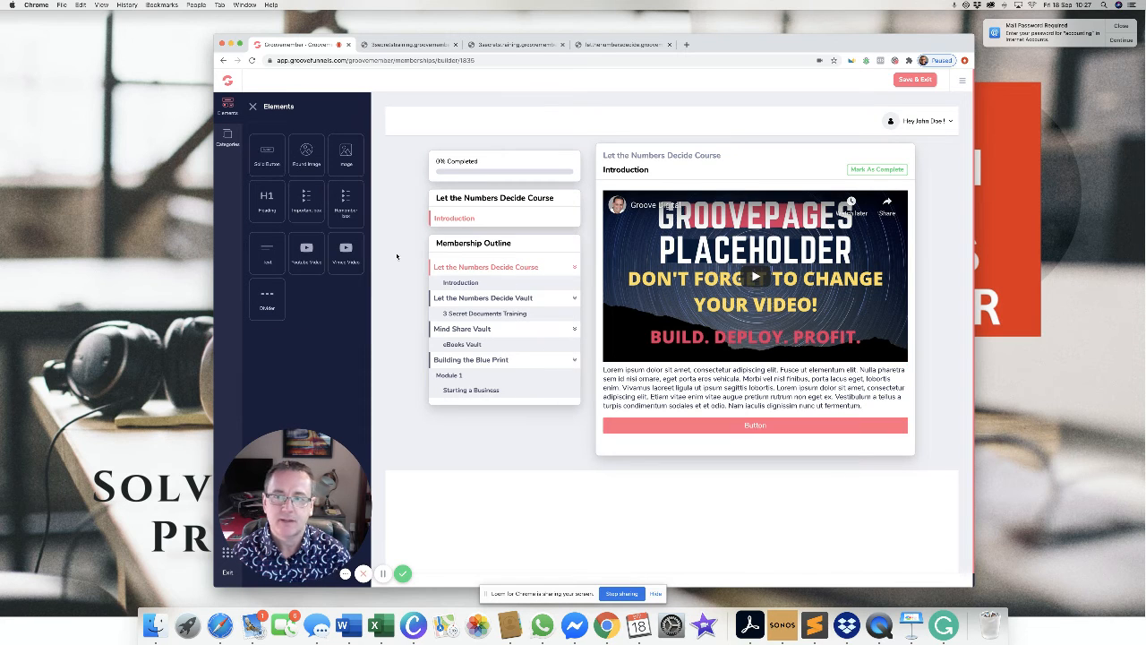
{"action": "left_click_drag", "start_coordinate": [310, 157], "coordinate": [659, 417]}
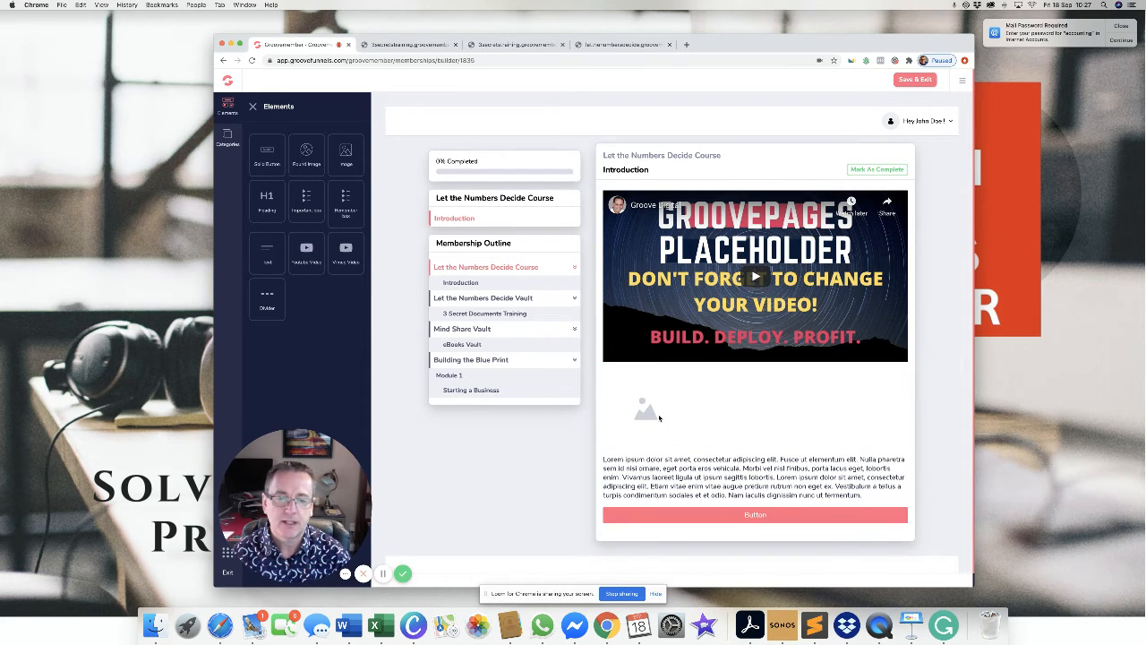
{"action": "left_click_drag", "start_coordinate": [356, 164], "coordinate": [696, 310]}
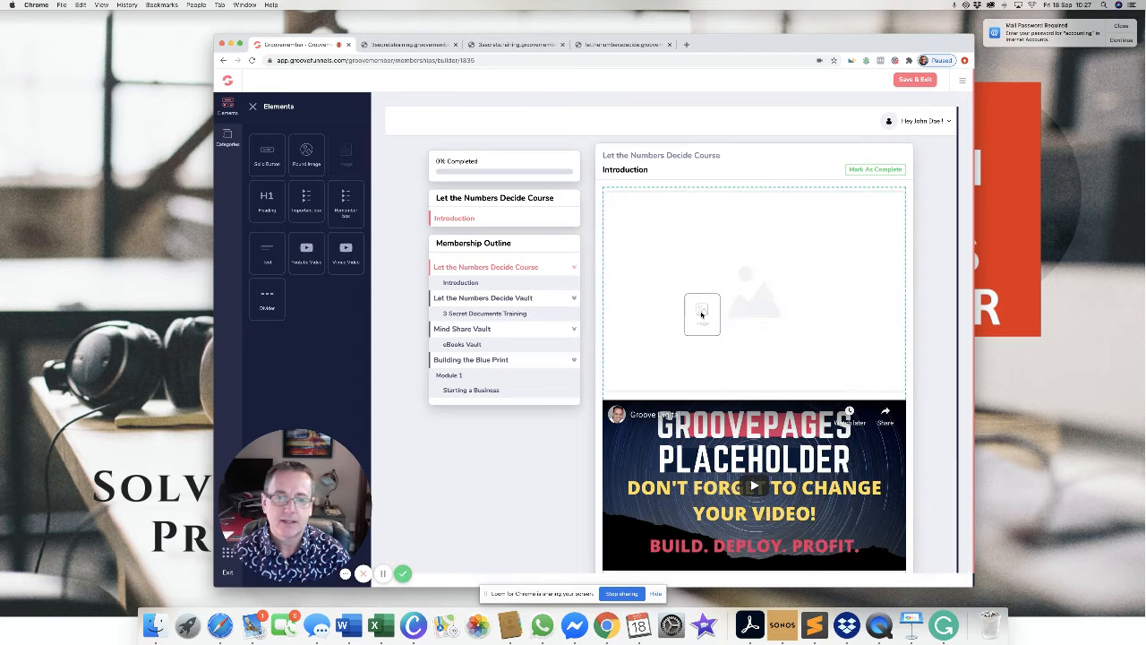
{"action": "scroll", "coordinate": [703, 316], "scroll_direction": "down", "scroll_amount": 2}
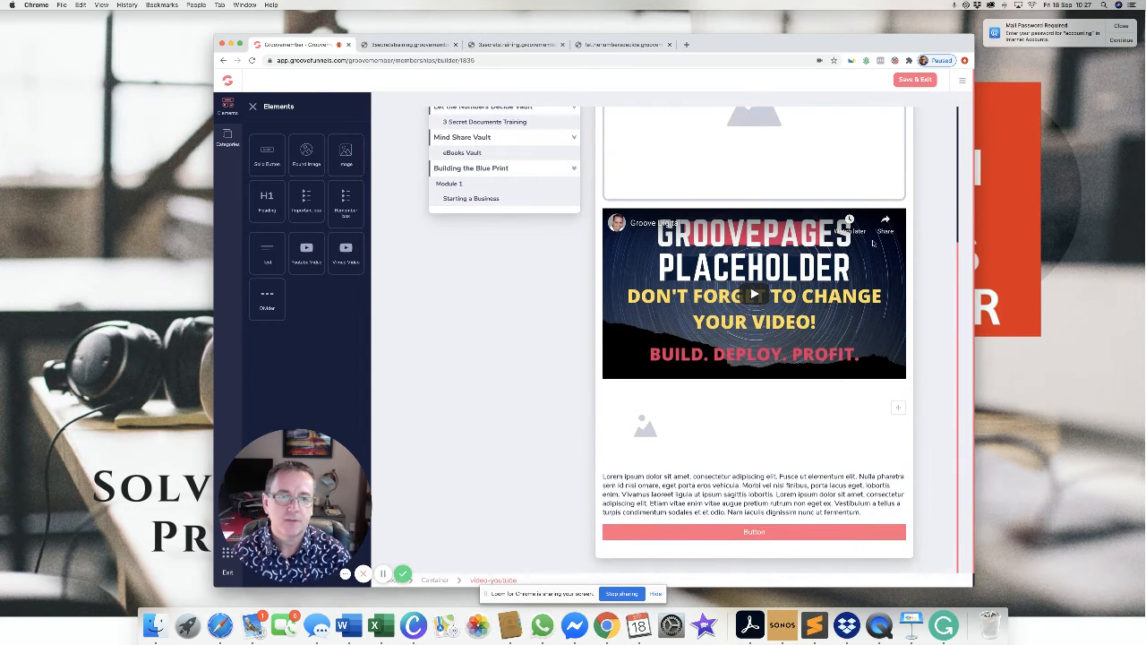
{"action": "left_click", "coordinate": [890, 223]}
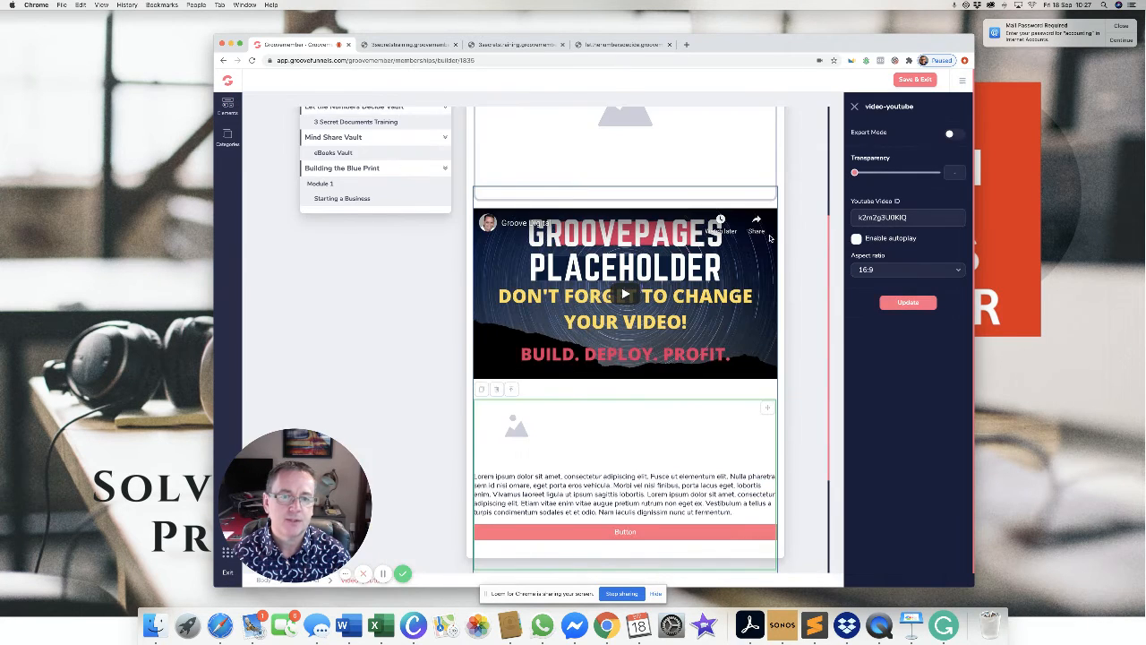
Turn on Export Mode for the lesson's round image placeholder.
{"action": "left_click", "coordinate": [762, 387]}
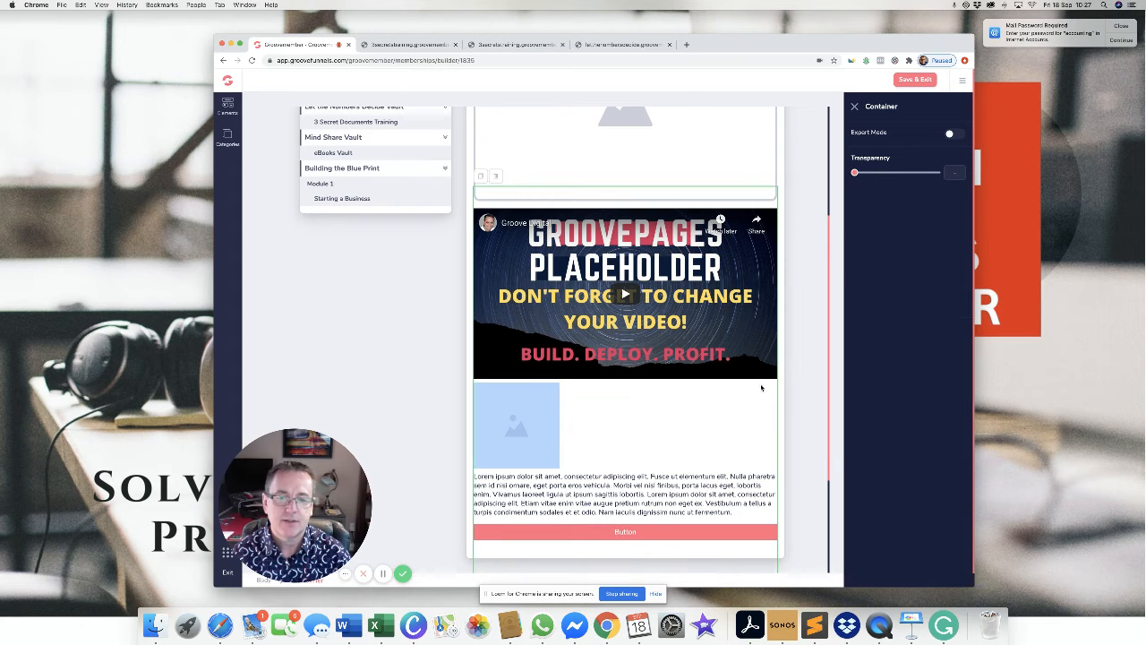
{"action": "left_click", "coordinate": [542, 415]}
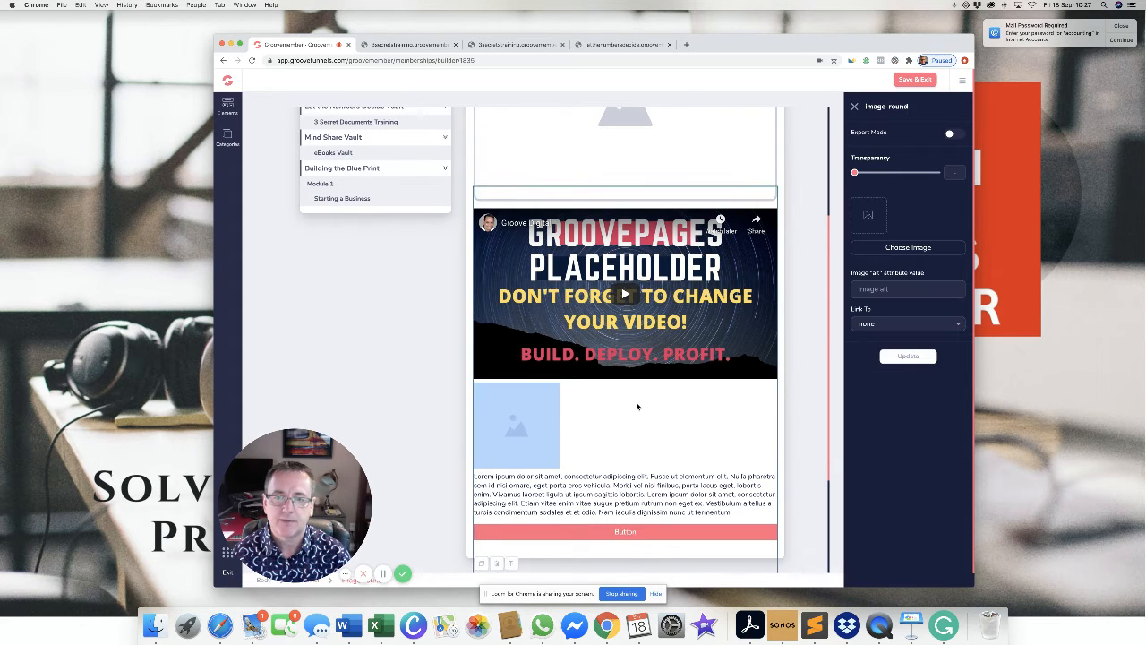
{"action": "scroll", "coordinate": [725, 299], "scroll_direction": "up", "scroll_amount": 3}
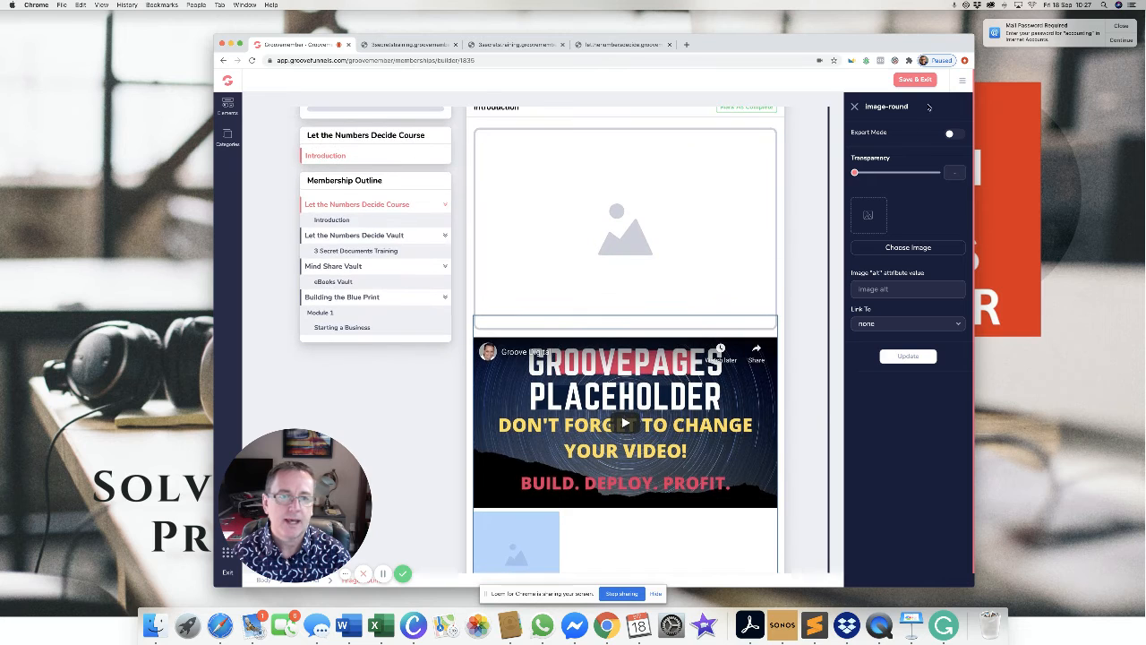
{"action": "left_click", "coordinate": [954, 134]}
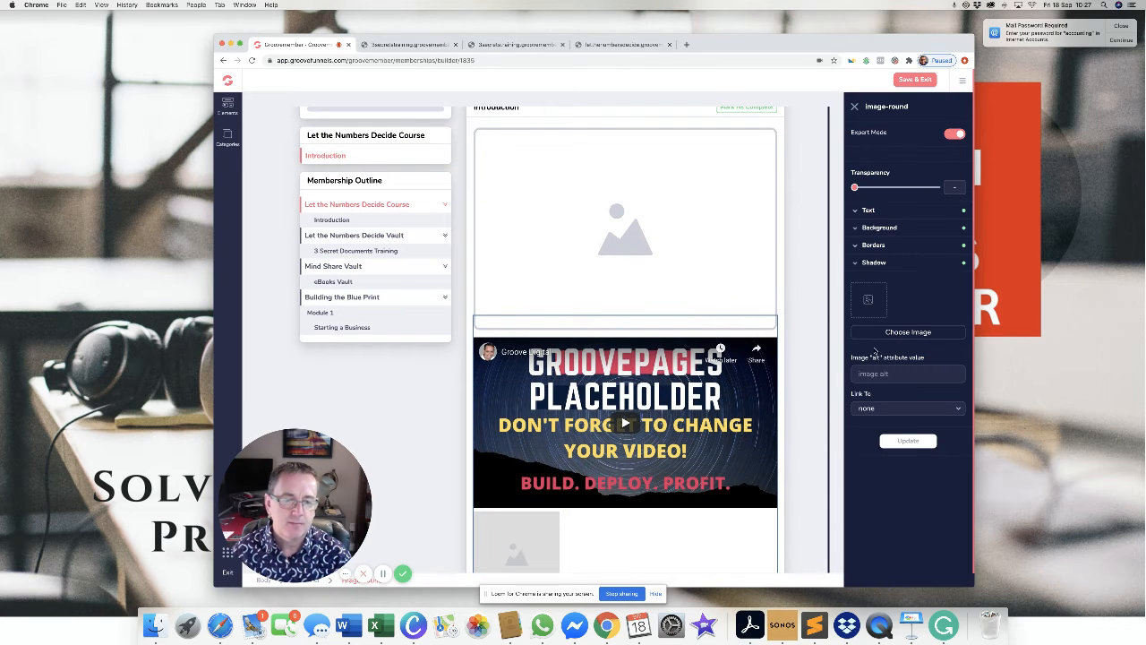
{"action": "scroll", "coordinate": [675, 321], "scroll_direction": "up", "scroll_amount": 1}
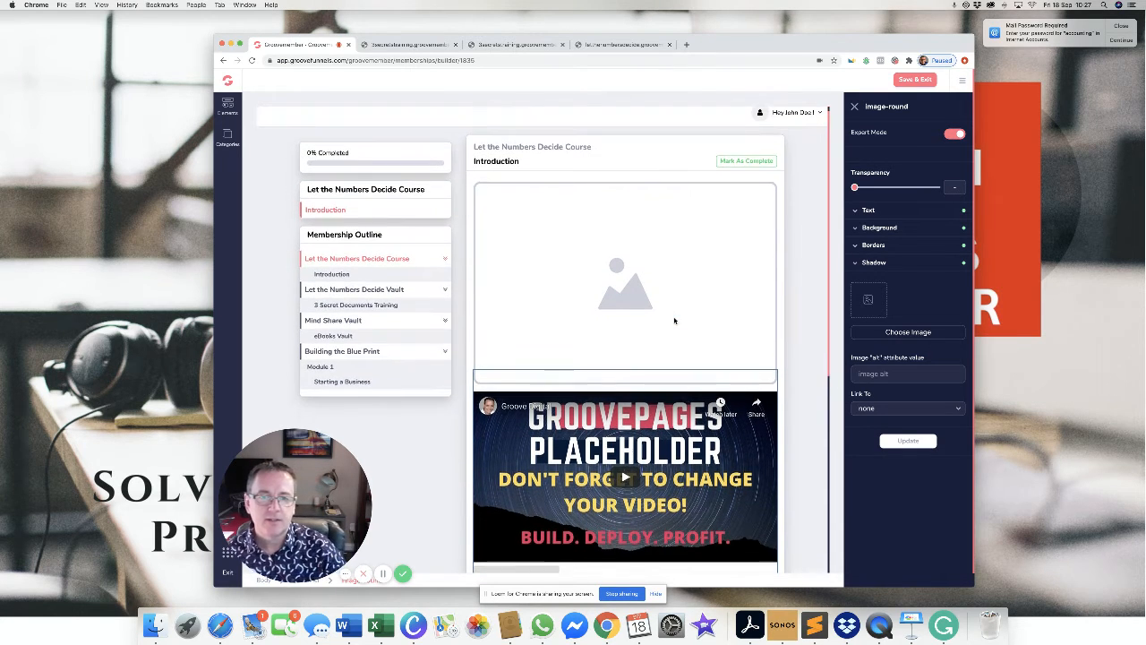
{"action": "scroll", "coordinate": [676, 296], "scroll_direction": "down", "scroll_amount": 5}
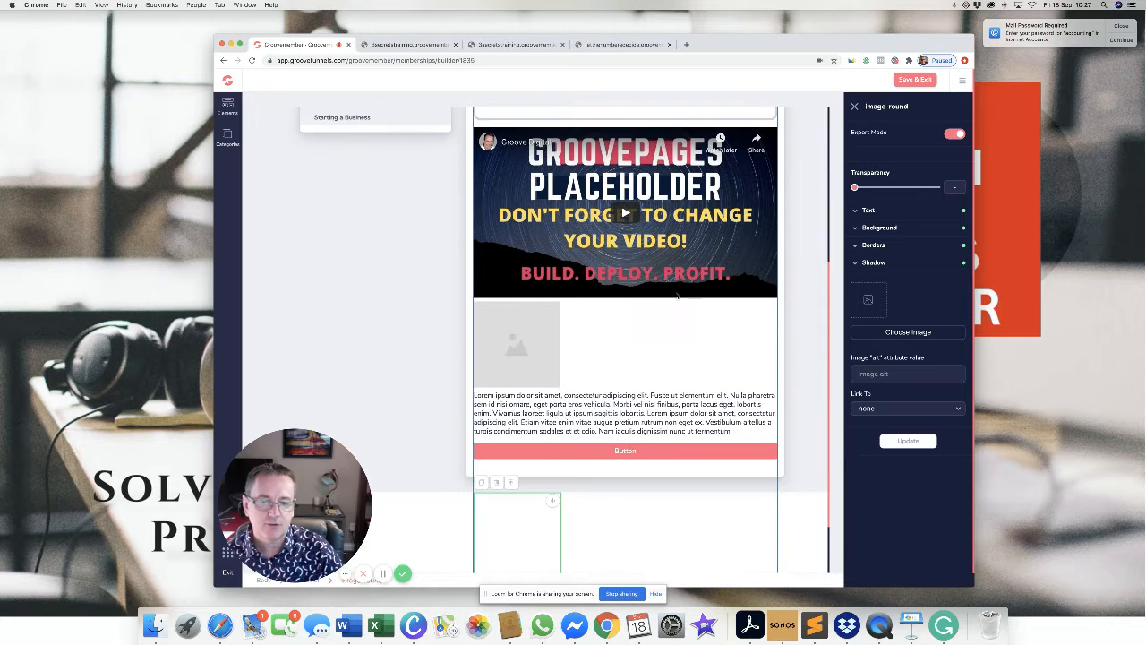
{"action": "scroll", "coordinate": [676, 295], "scroll_direction": "up", "scroll_amount": 5}
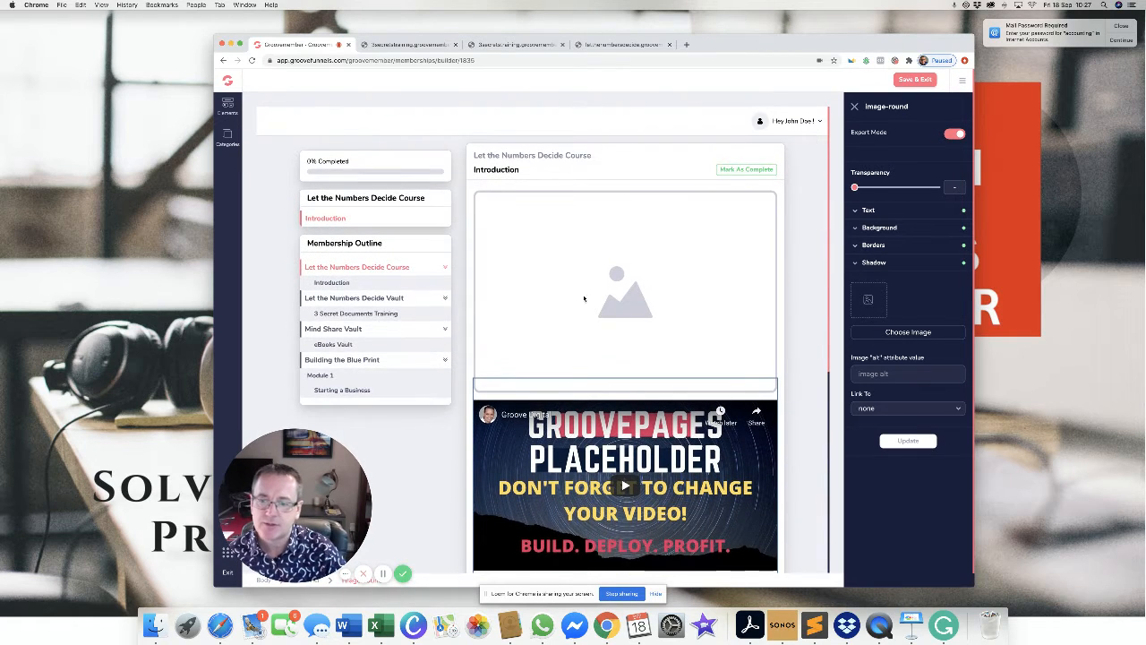
Show the Categories panel with the course outline of modules and lessons.
{"action": "left_click", "coordinate": [228, 106]}
{"action": "left_click", "coordinate": [228, 106]}
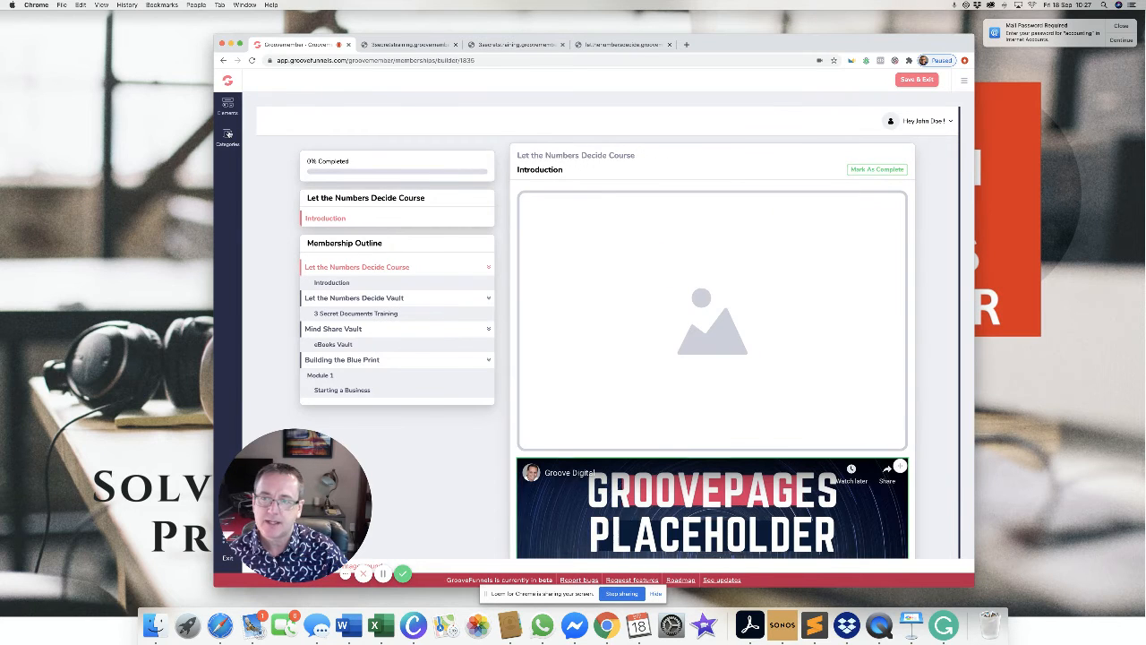
{"action": "left_click", "coordinate": [228, 133]}
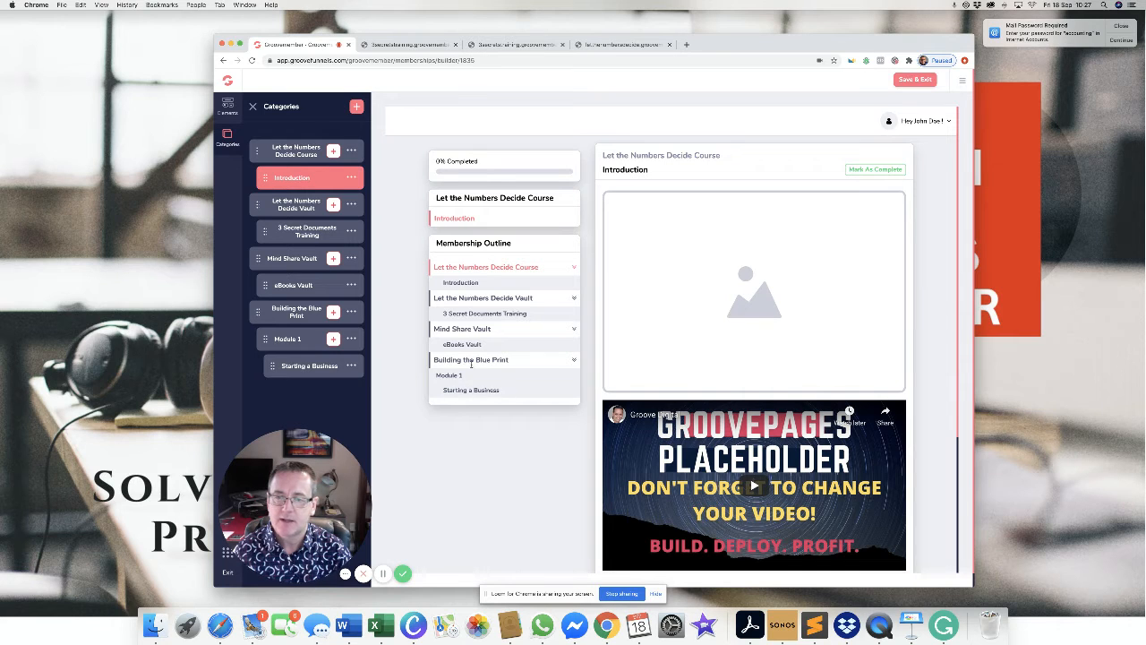
Add a chapter named 'Mindset to success' under Module 1.
{"action": "left_click", "coordinate": [333, 338]}
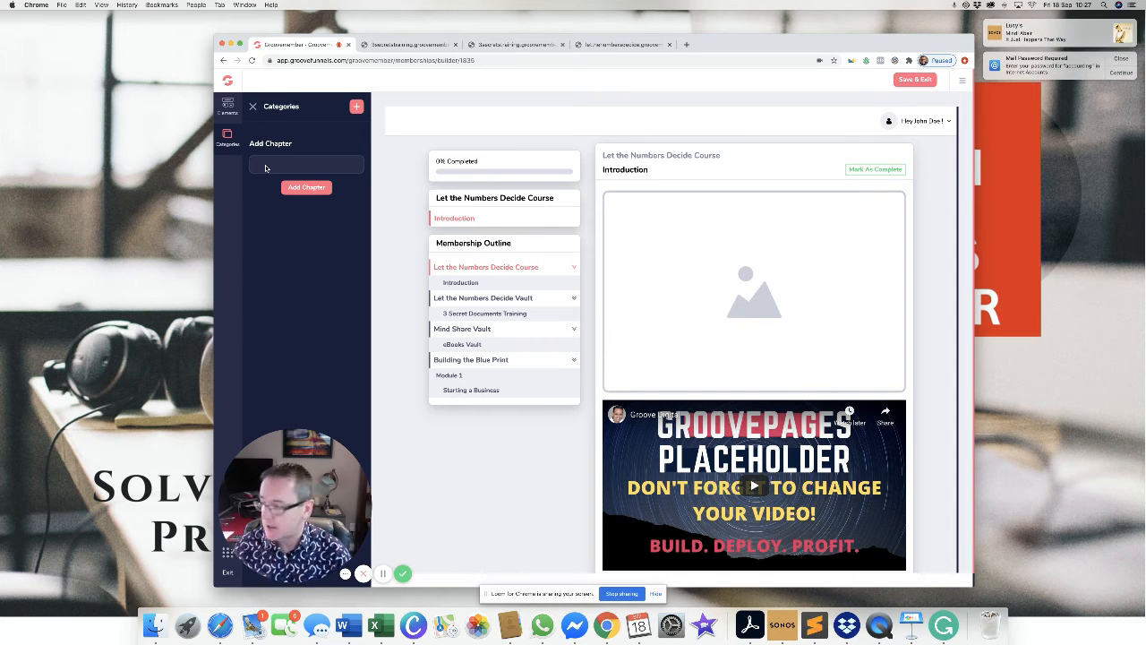
{"action": "left_click", "coordinate": [265, 168]}
{"action": "type", "text": "Mindset"}
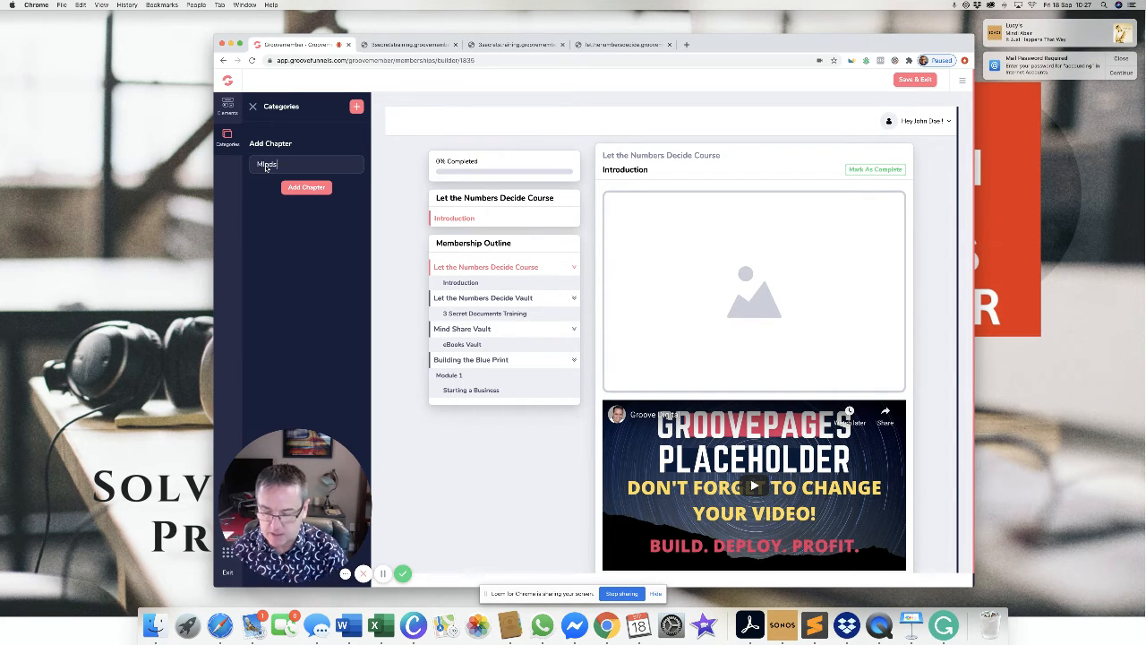
{"action": "type", "text": " to su"}
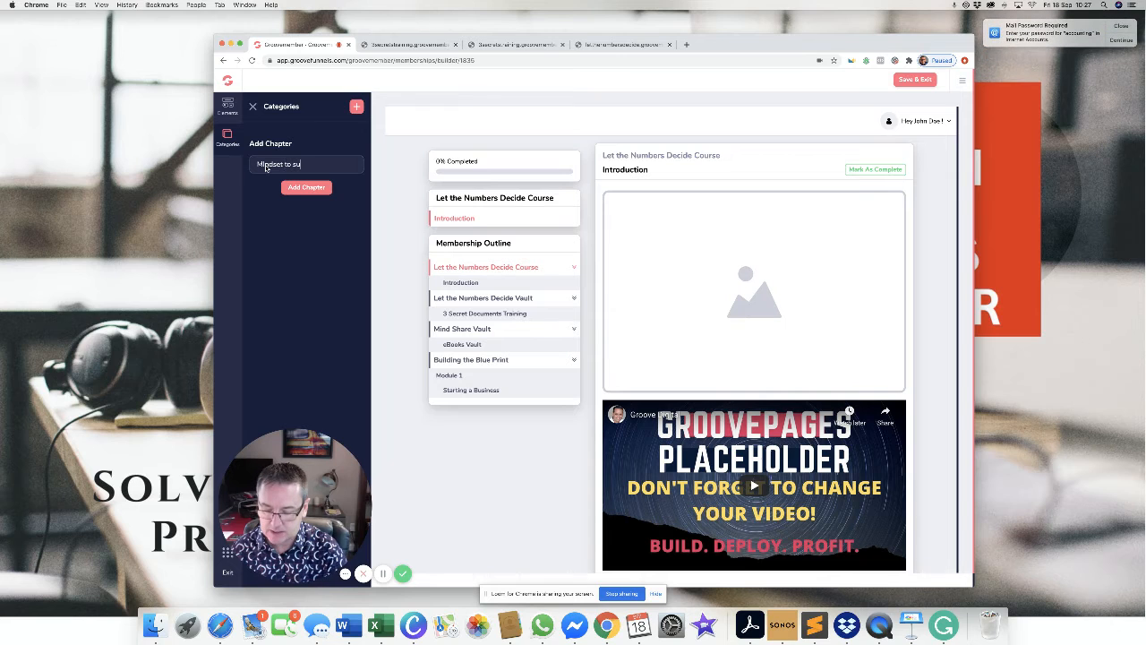
{"action": "type", "text": "ccess"}
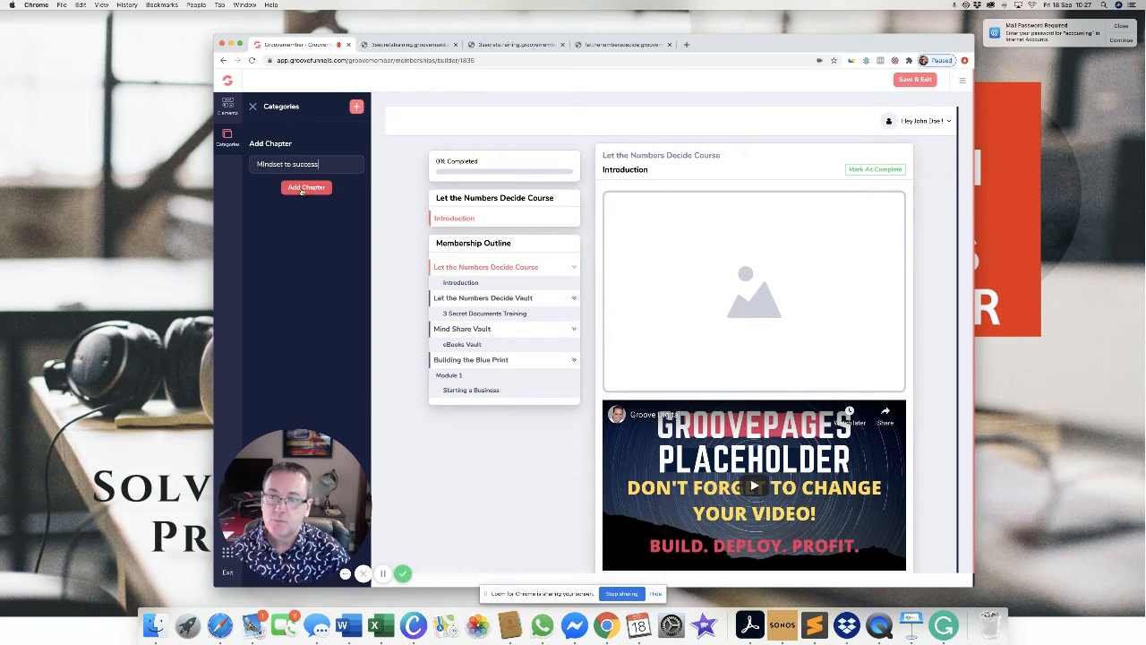
{"action": "left_click", "coordinate": [313, 190]}
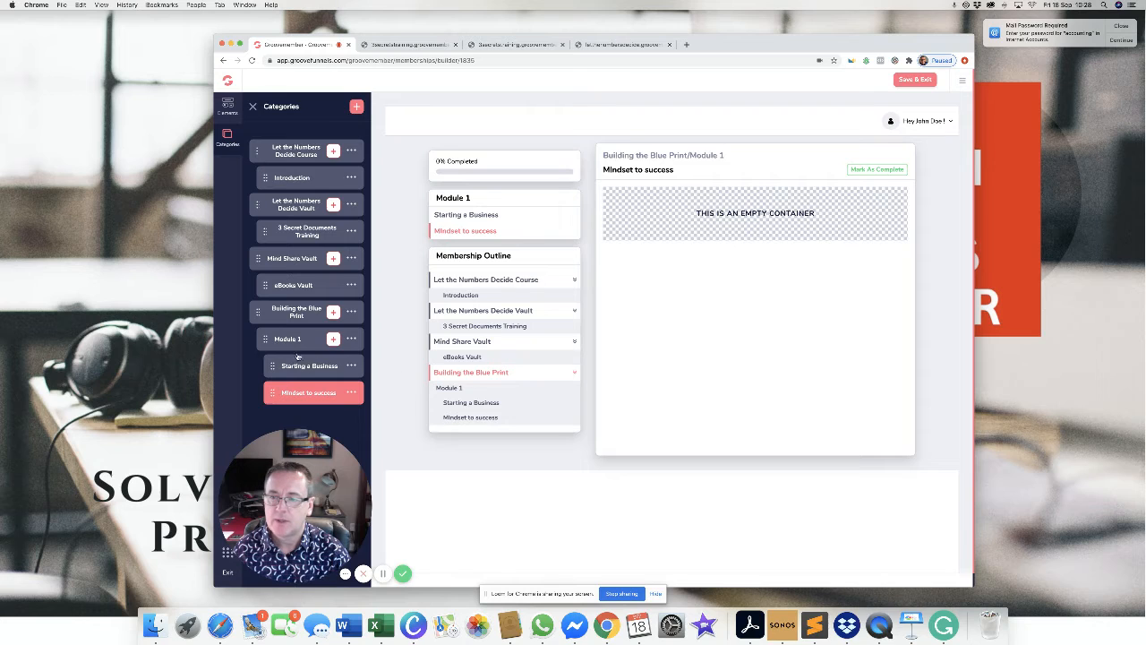
Move Mindset to success above Starting a Business and Mind Share Vault higher, then save and exit.
{"action": "left_click_drag", "start_coordinate": [353, 395], "coordinate": [347, 370]}
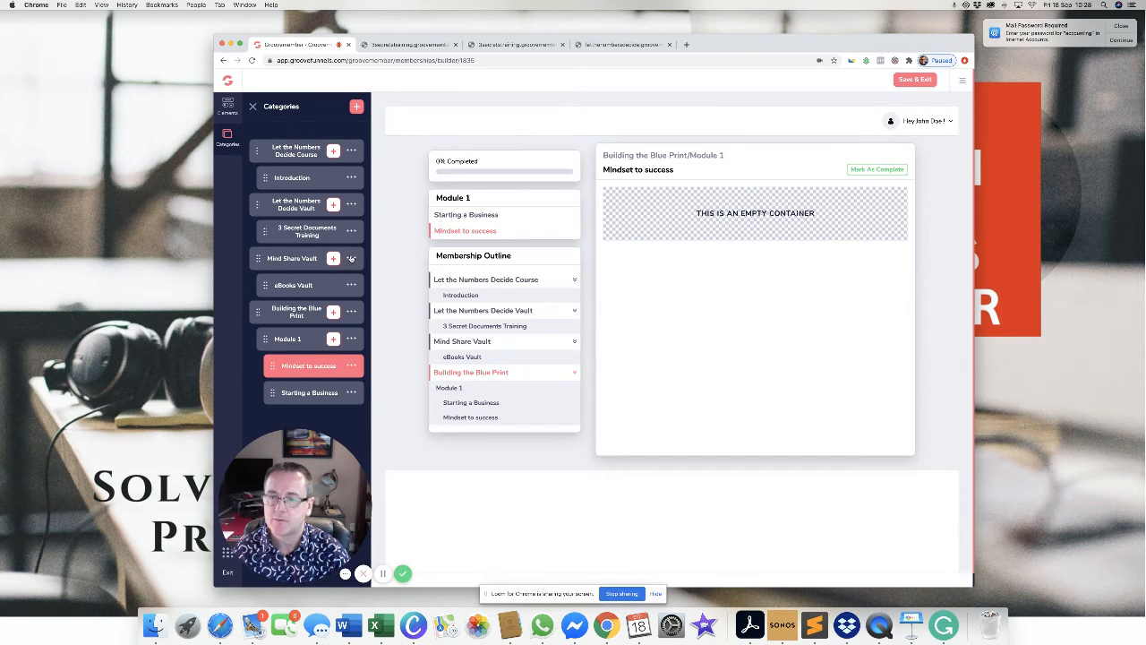
{"action": "left_click_drag", "start_coordinate": [352, 260], "coordinate": [343, 212]}
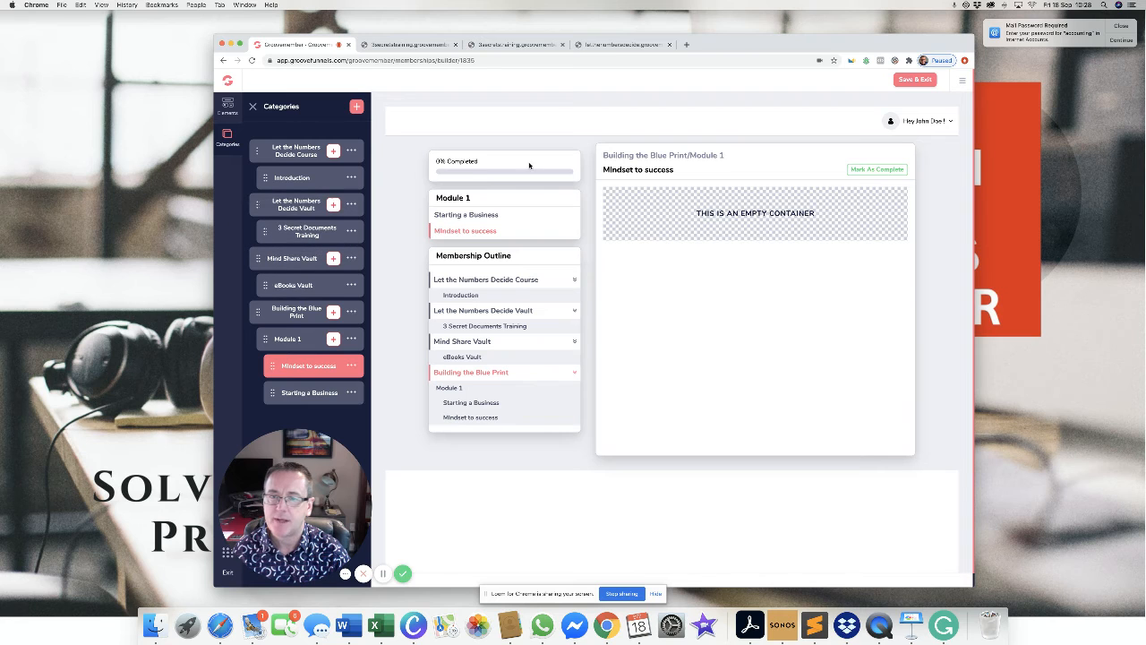
{"action": "left_click", "coordinate": [915, 80]}
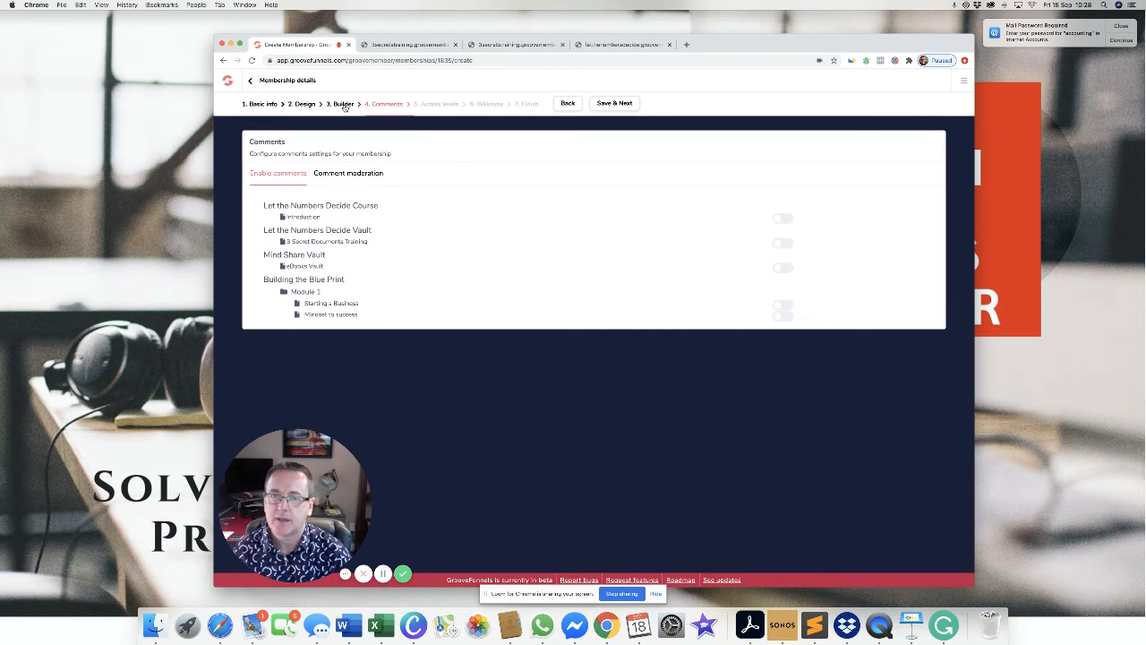
Reopen the course builder and move Mindset to success above Starting a Business.
{"action": "left_click", "coordinate": [564, 105]}
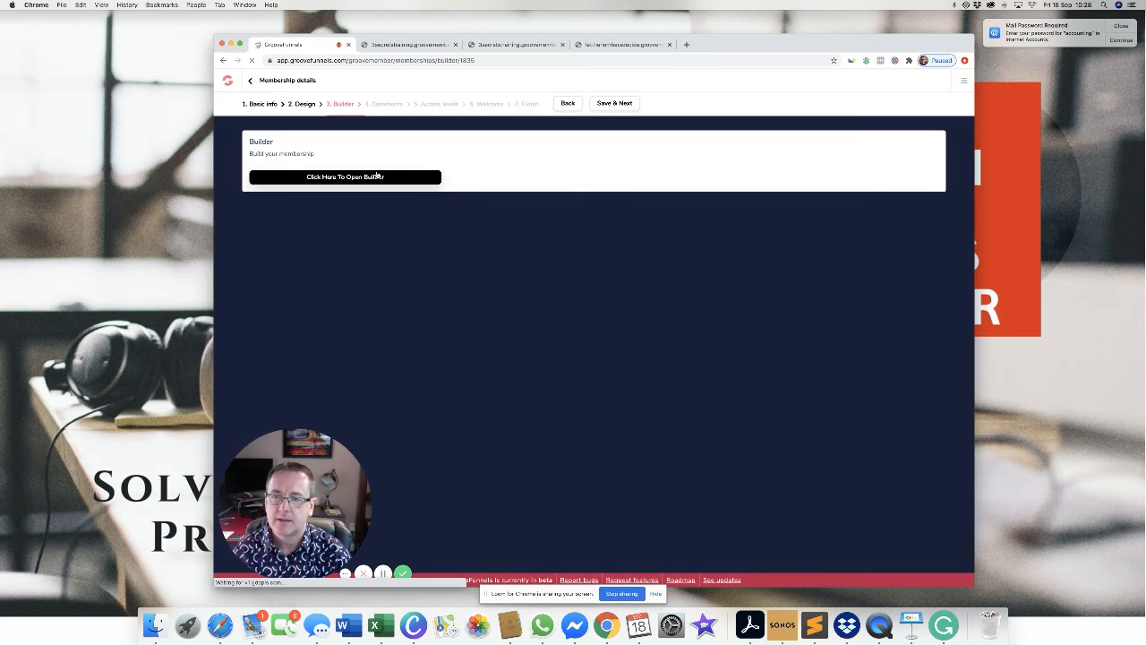
{"action": "left_click", "coordinate": [377, 177]}
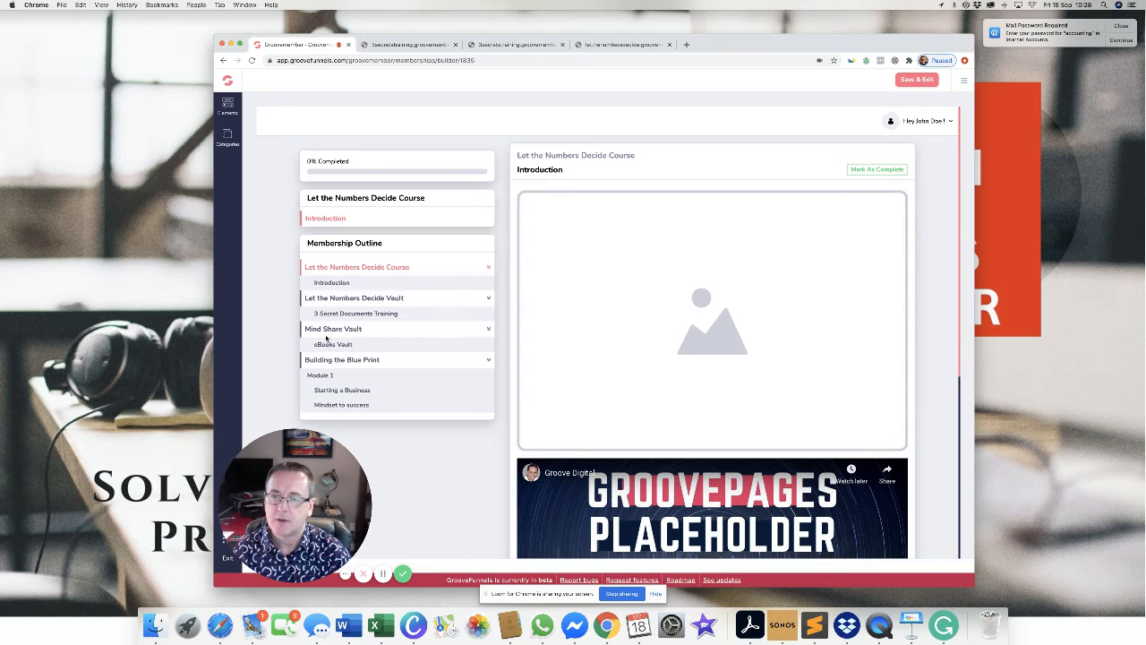
{"action": "left_click", "coordinate": [228, 136]}
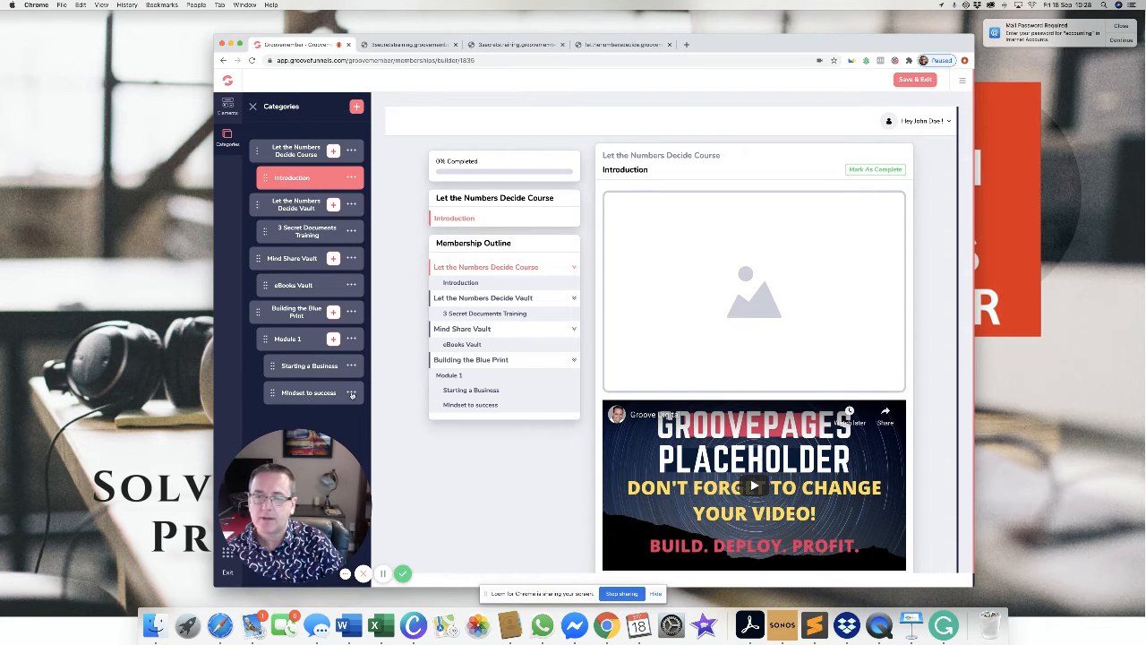
{"action": "mouse_move", "coordinate": [273, 394]}
{"action": "left_mouse_down"}
{"action": "mouse_move", "coordinate": [274, 371]}
{"action": "mouse_move", "coordinate": [275, 392]}
{"action": "left_mouse_up"}
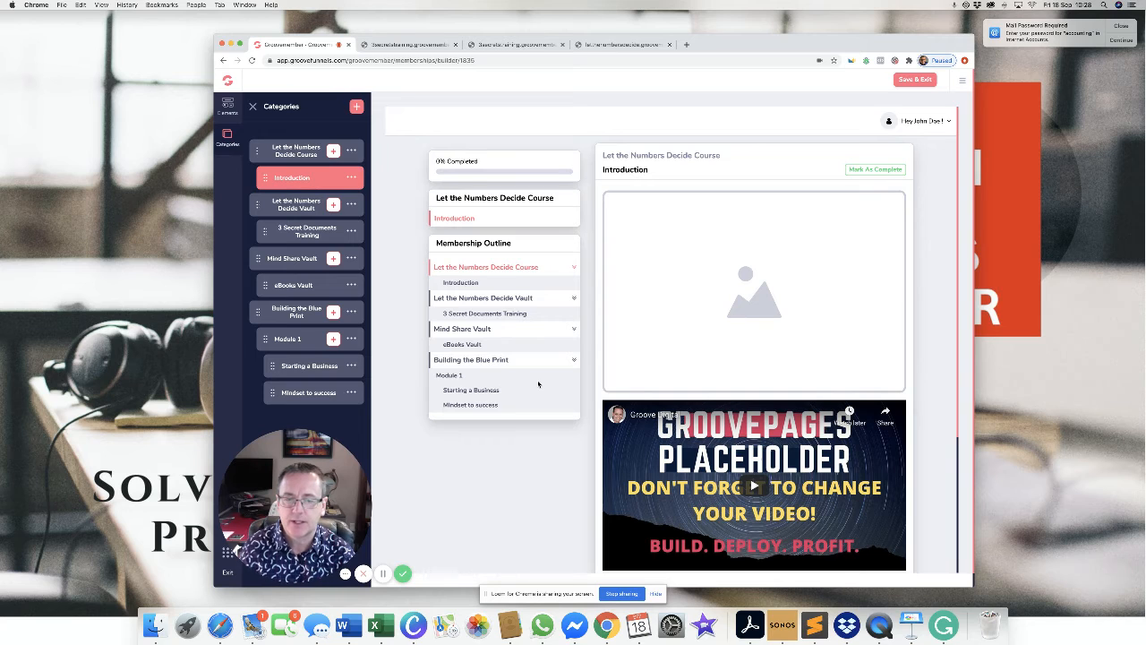
Browse the vault categories, then preview Starting a Business and Mindset to success in Module 1.
{"action": "scroll", "coordinate": [539, 383], "scroll_direction": "down", "scroll_amount": 1}
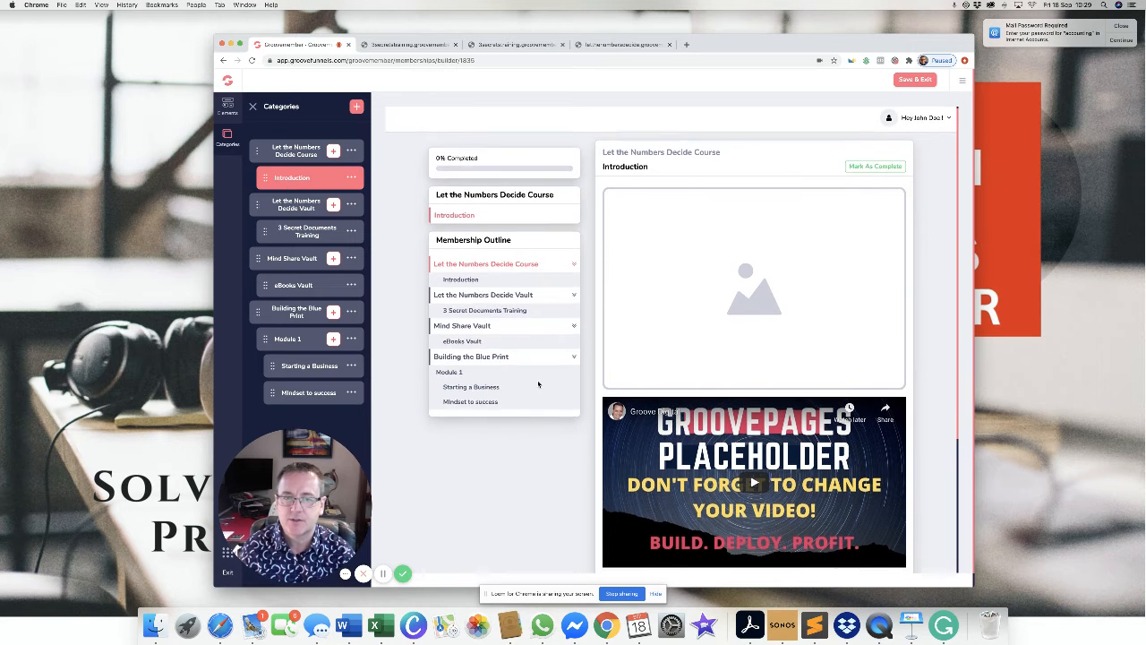
{"action": "left_click", "coordinate": [306, 207]}
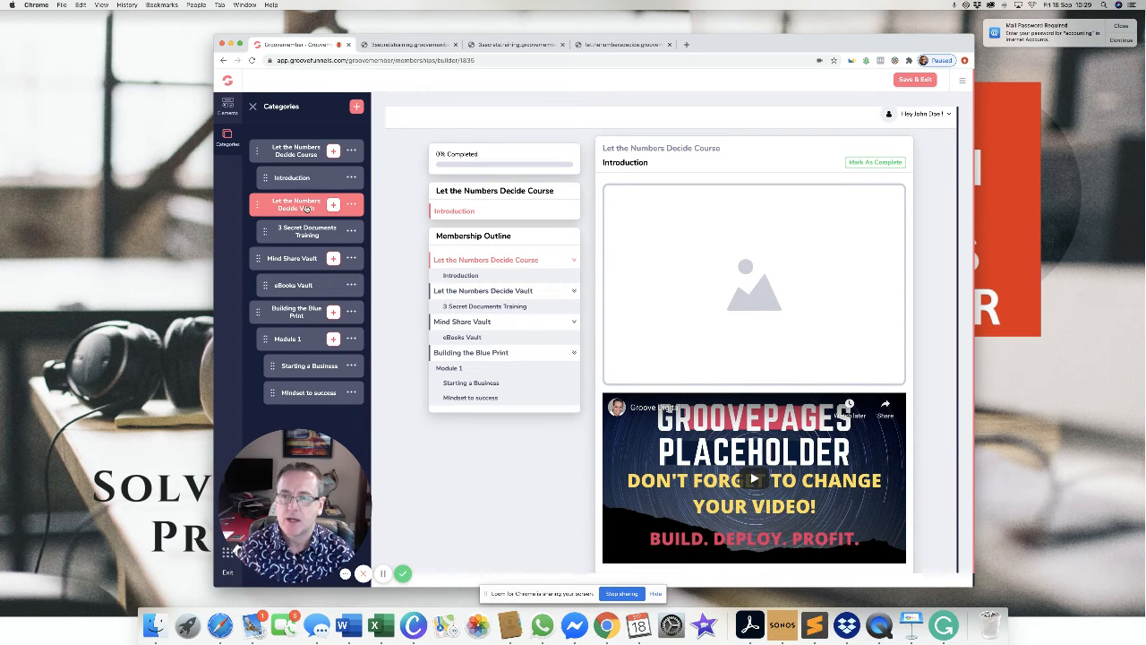
{"action": "left_click", "coordinate": [320, 235]}
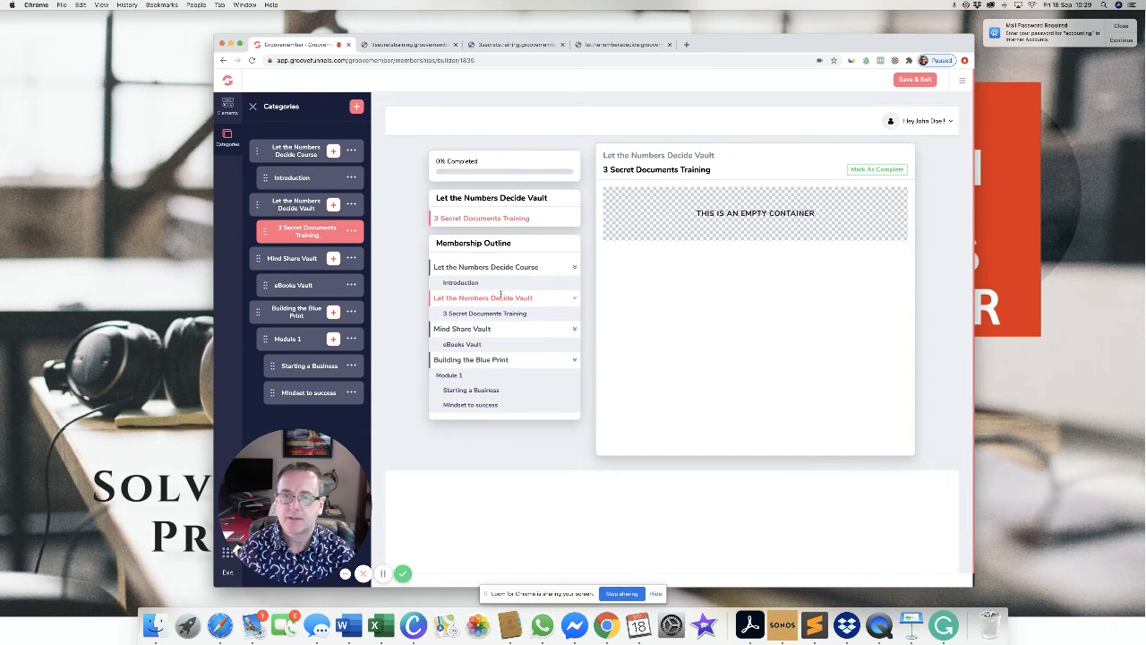
{"action": "left_click", "coordinate": [301, 291]}
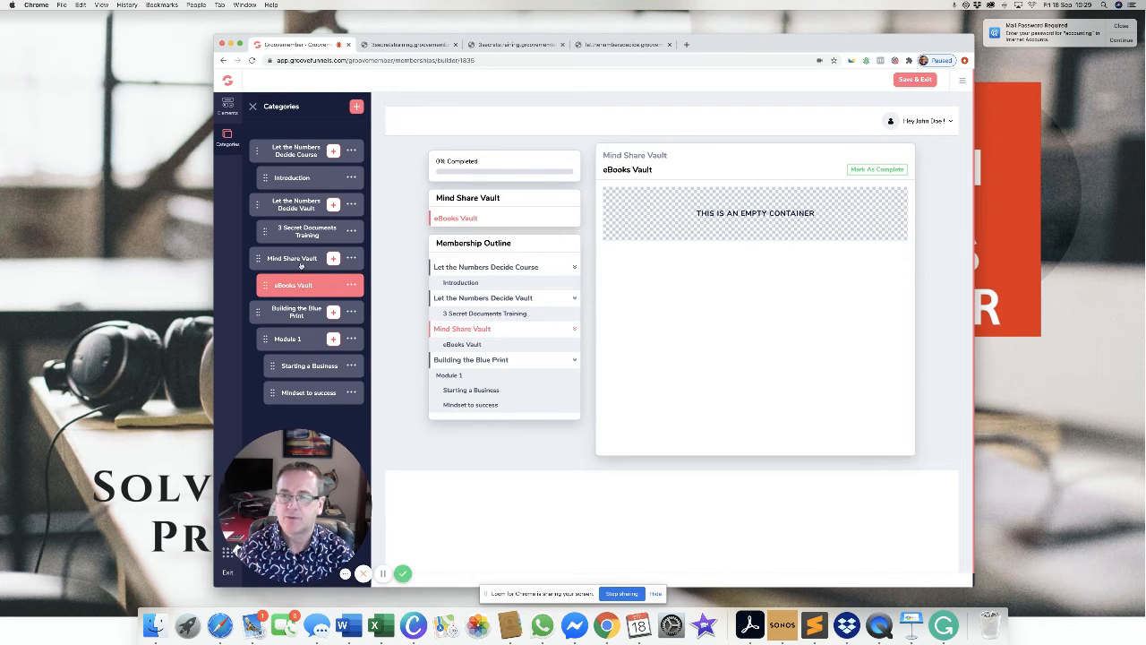
{"action": "left_click", "coordinate": [300, 260]}
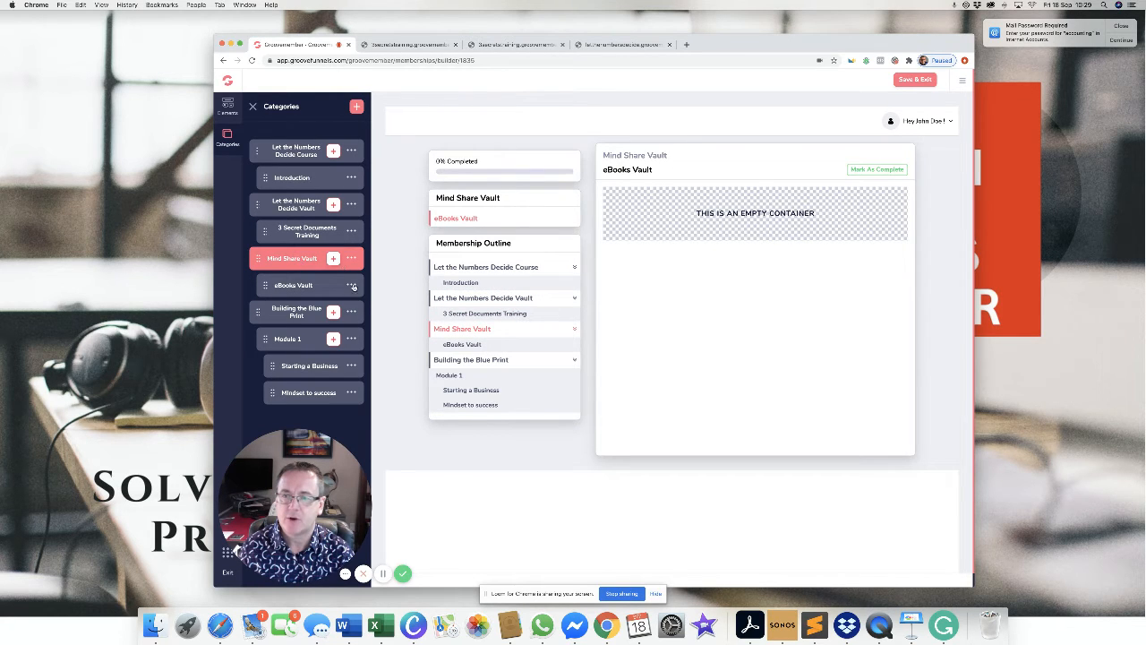
{"action": "left_click", "coordinate": [296, 313]}
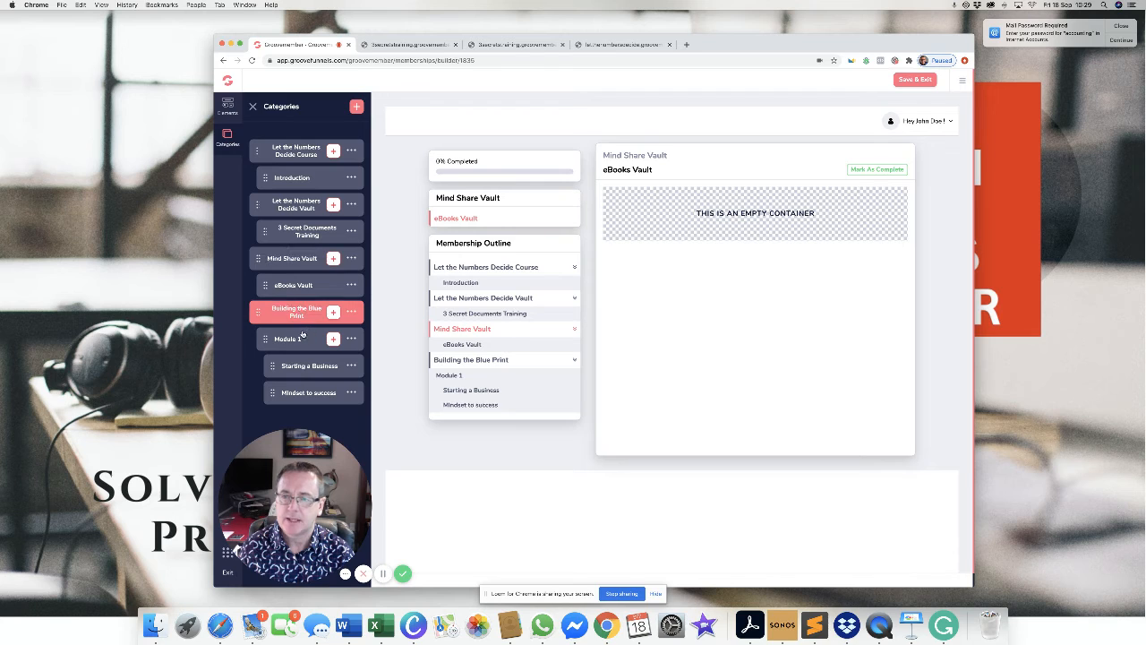
{"action": "left_click", "coordinate": [301, 338]}
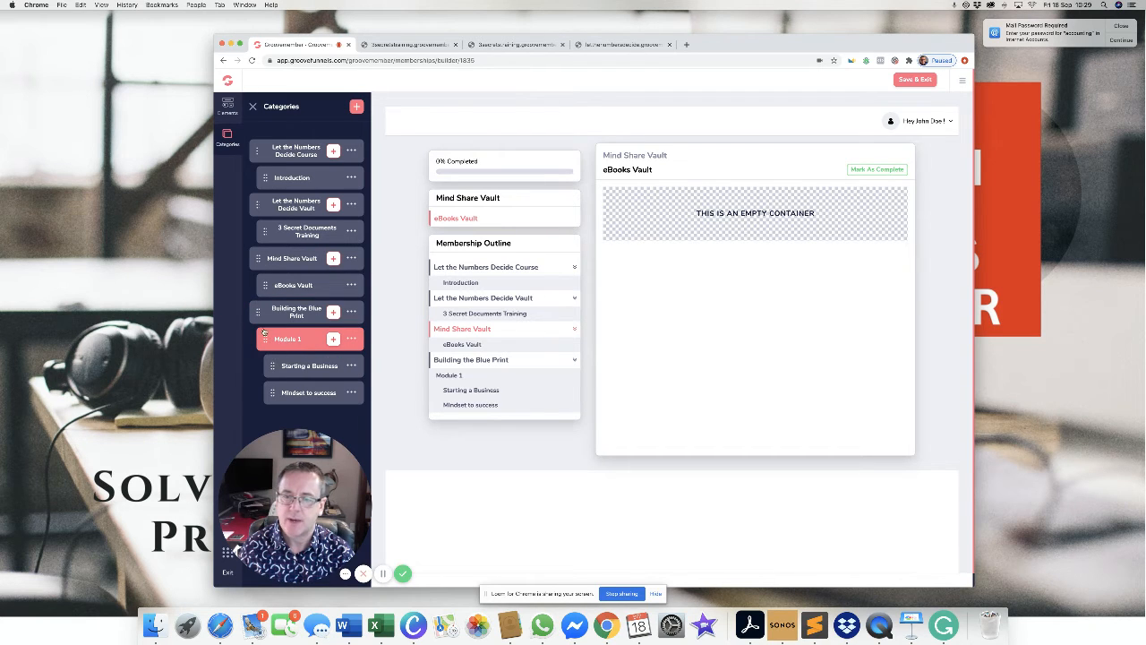
{"action": "left_click", "coordinate": [315, 369]}
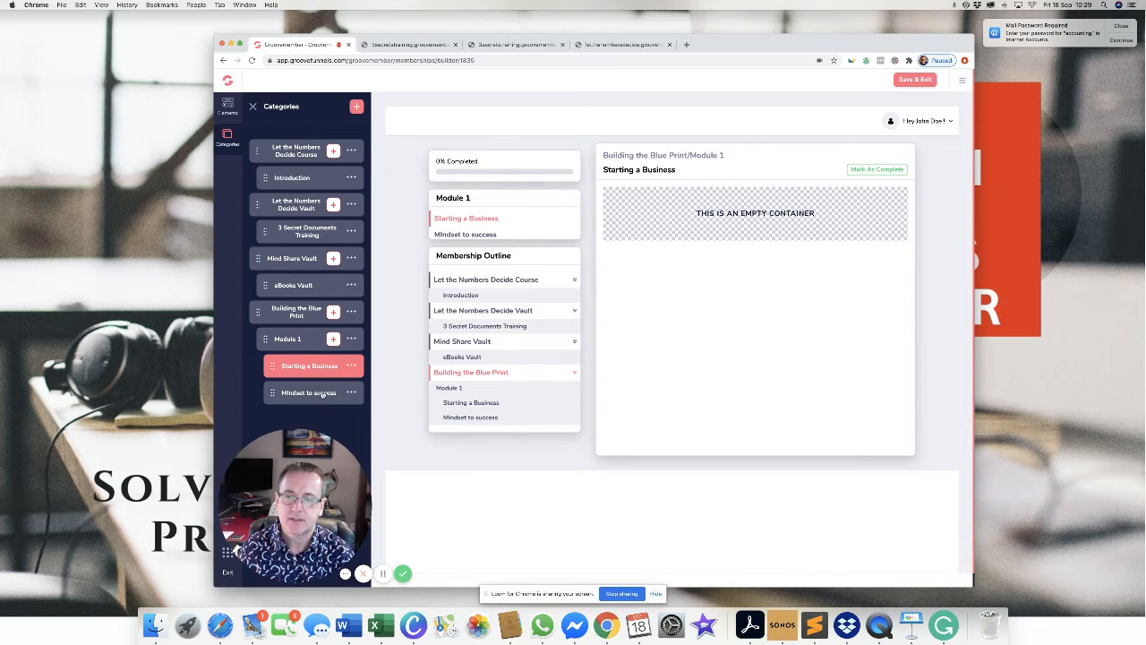
{"action": "left_click", "coordinate": [323, 394]}
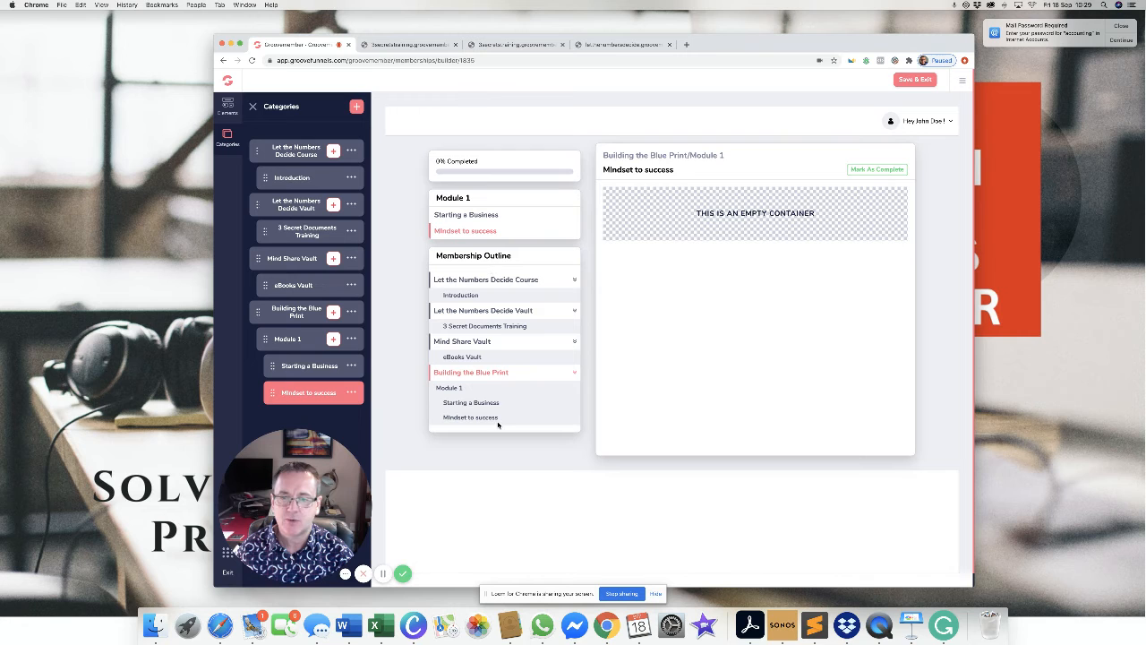
Save the course builder and set comment moderation to auto-approve all comments.
{"action": "left_click", "coordinate": [915, 80]}
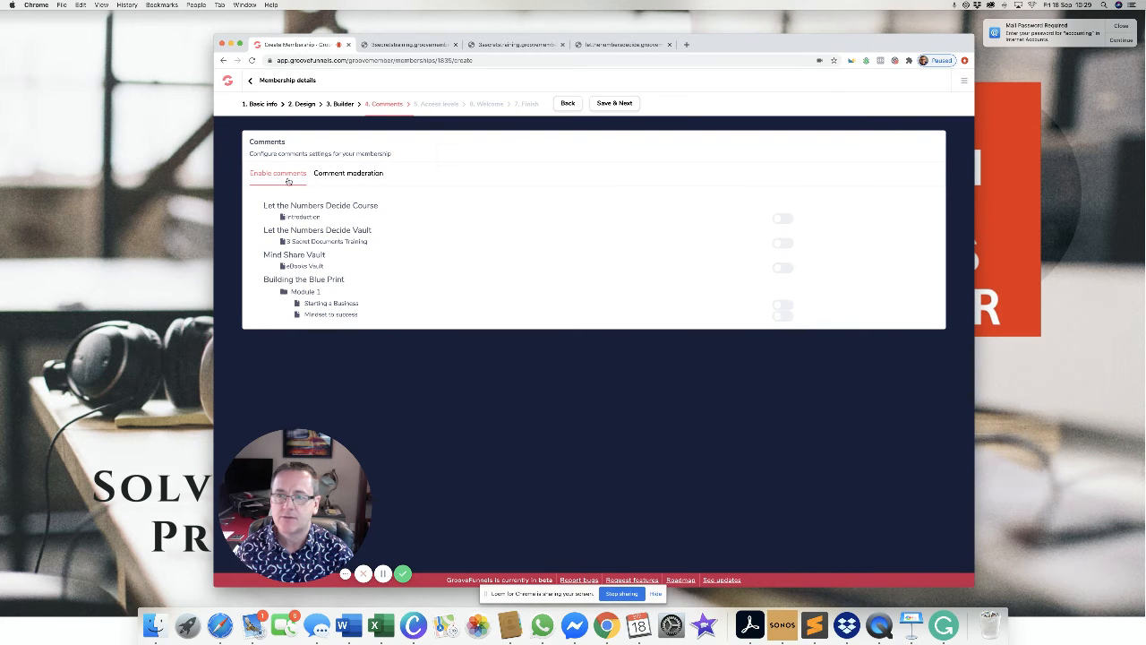
{"action": "left_click", "coordinate": [347, 172]}
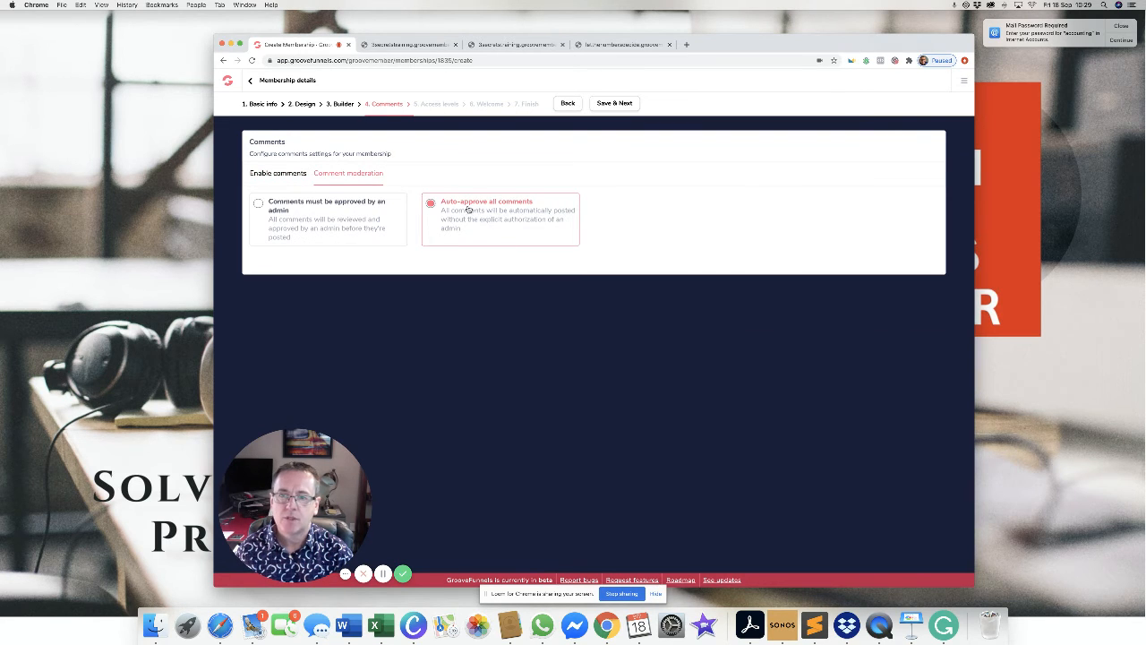
{"action": "left_click", "coordinate": [258, 204]}
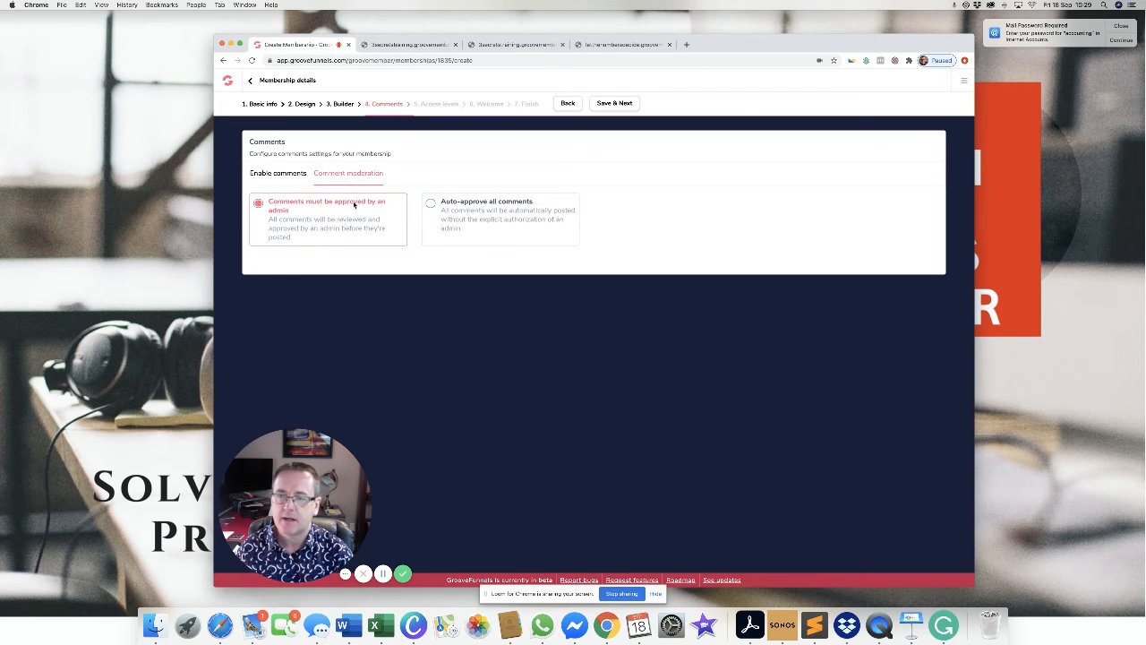
{"action": "left_click", "coordinate": [430, 204]}
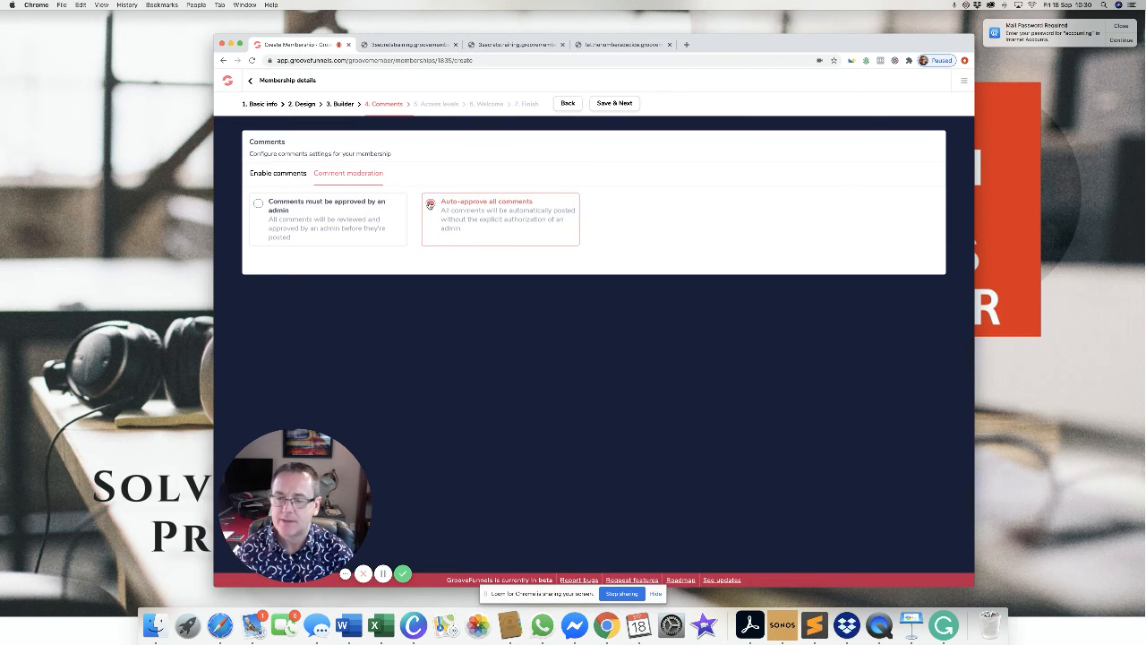
Enable comments on Introduction, 3 Secret Documents Training, eBooks Vault, Starting a Business and Mindset to success.
{"action": "left_click", "coordinate": [297, 174]}
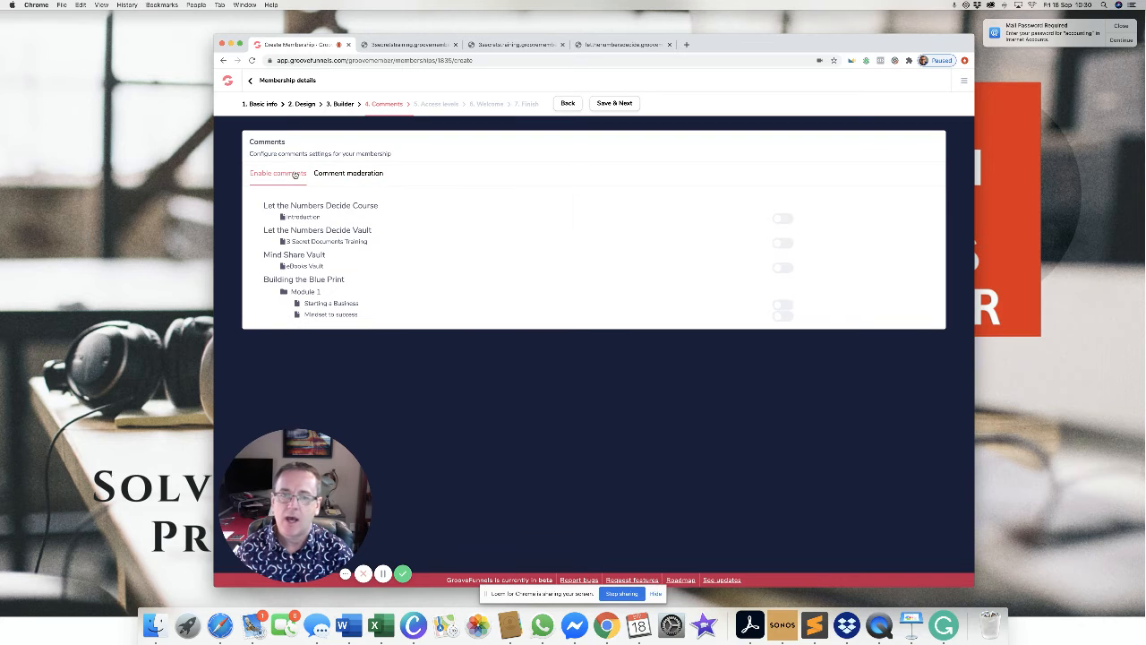
{"action": "left_click", "coordinate": [783, 219]}
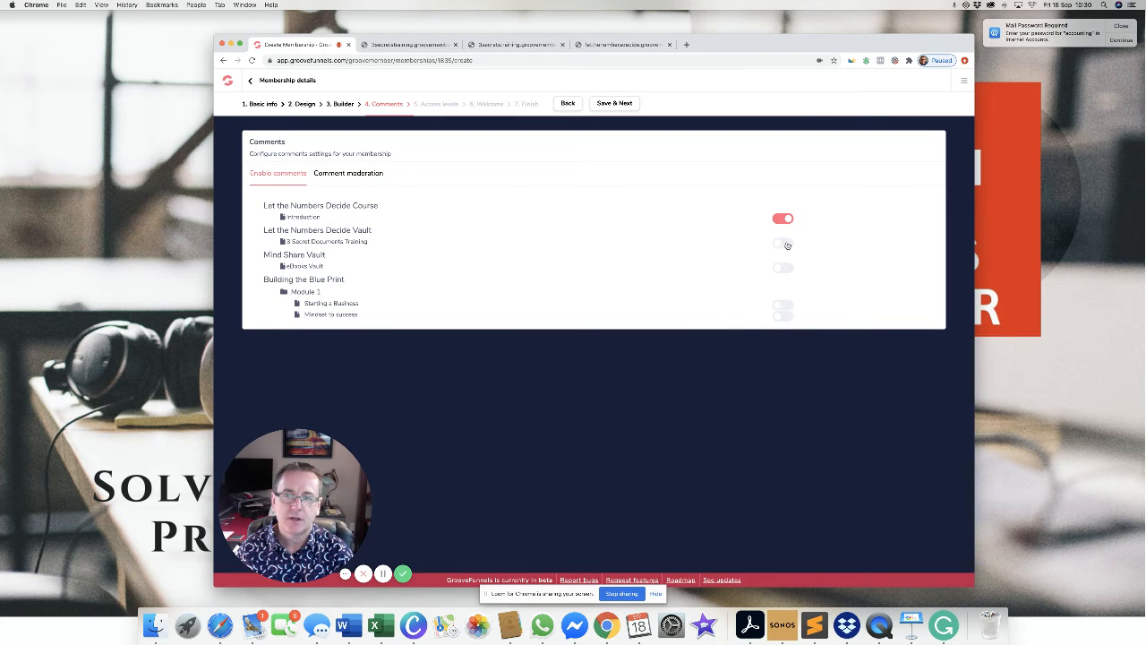
{"action": "left_click", "coordinate": [785, 244]}
{"action": "left_click", "coordinate": [787, 269]}
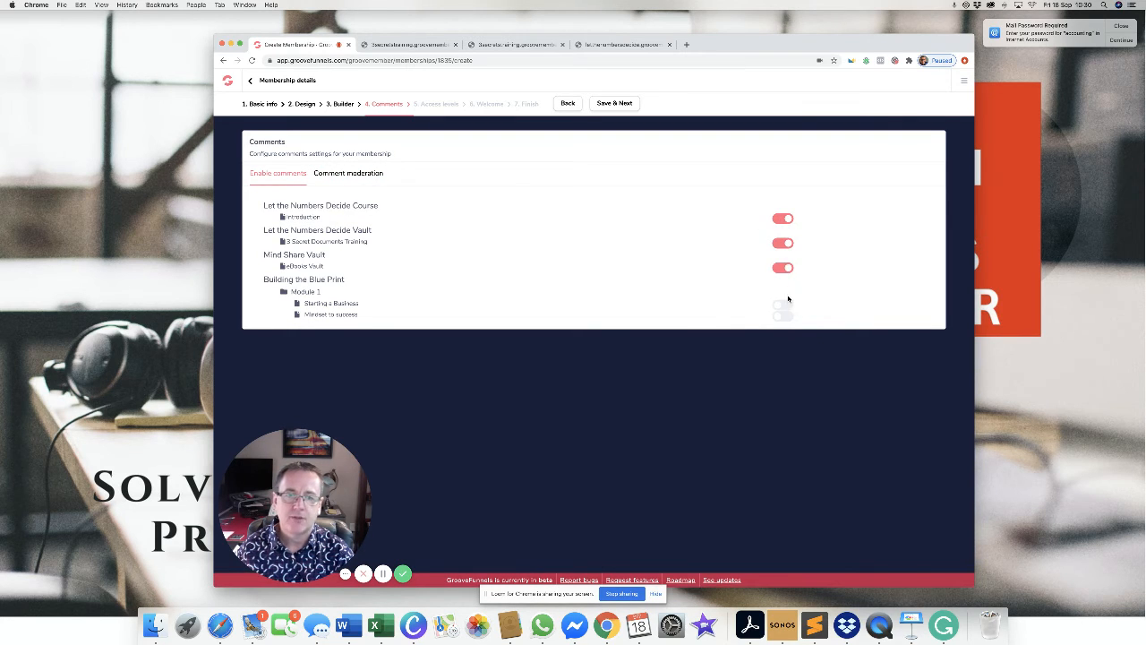
{"action": "left_click", "coordinate": [784, 305]}
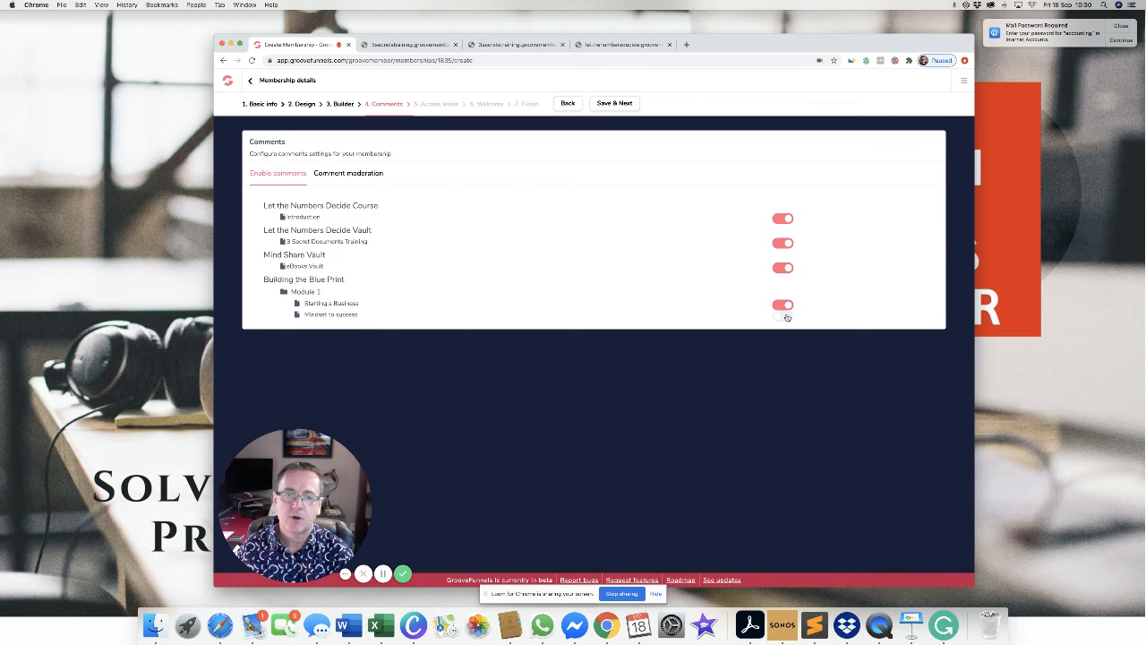
{"action": "left_click", "coordinate": [786, 316]}
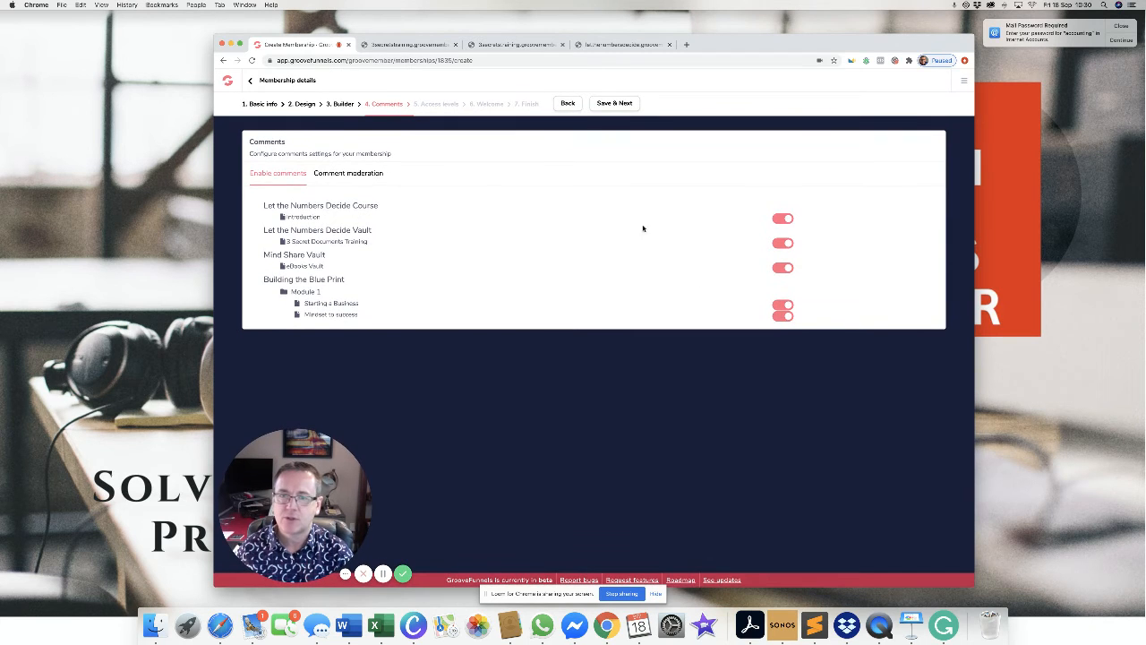
Remove Mind Share Vault from the Standard and Gold access levels, leaving Platinum only.
{"action": "left_click", "coordinate": [614, 104]}
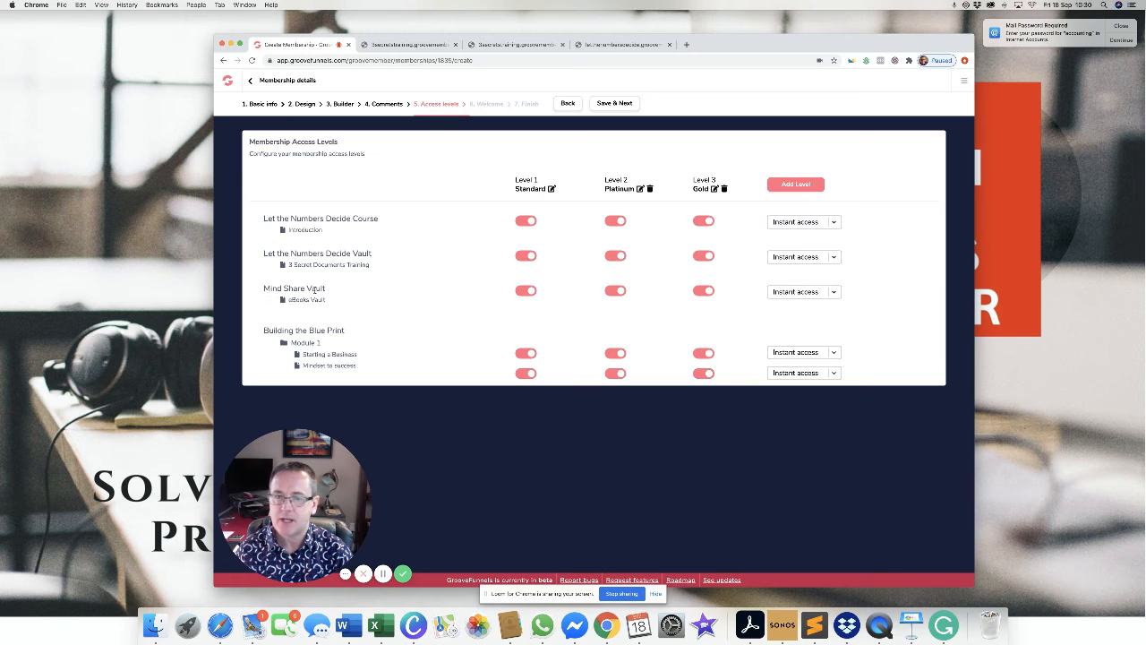
{"action": "left_click", "coordinate": [525, 291]}
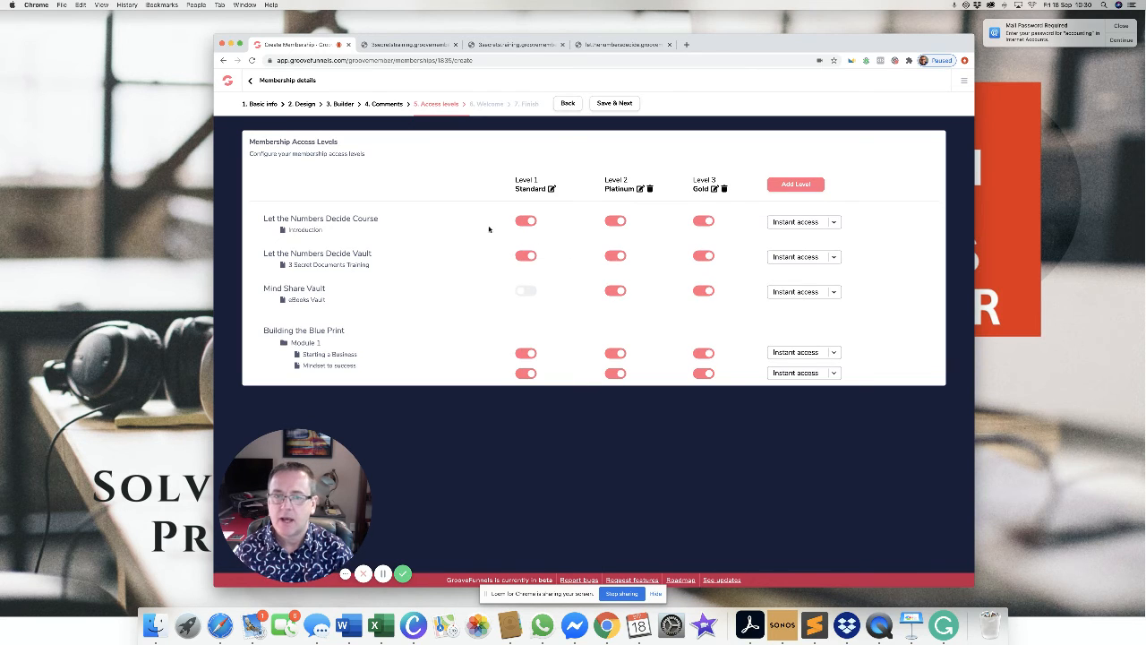
{"action": "left_click", "coordinate": [700, 295]}
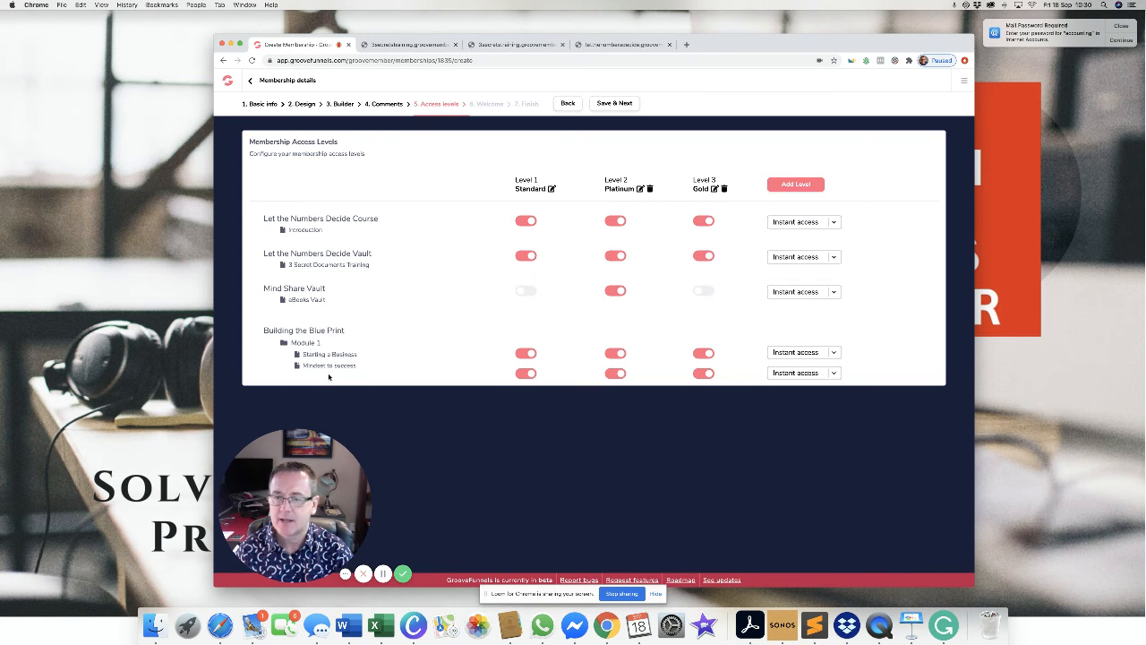
Drip Mindset to success to unlock 3 days after signup and save the access levels.
{"action": "left_click", "coordinate": [791, 374]}
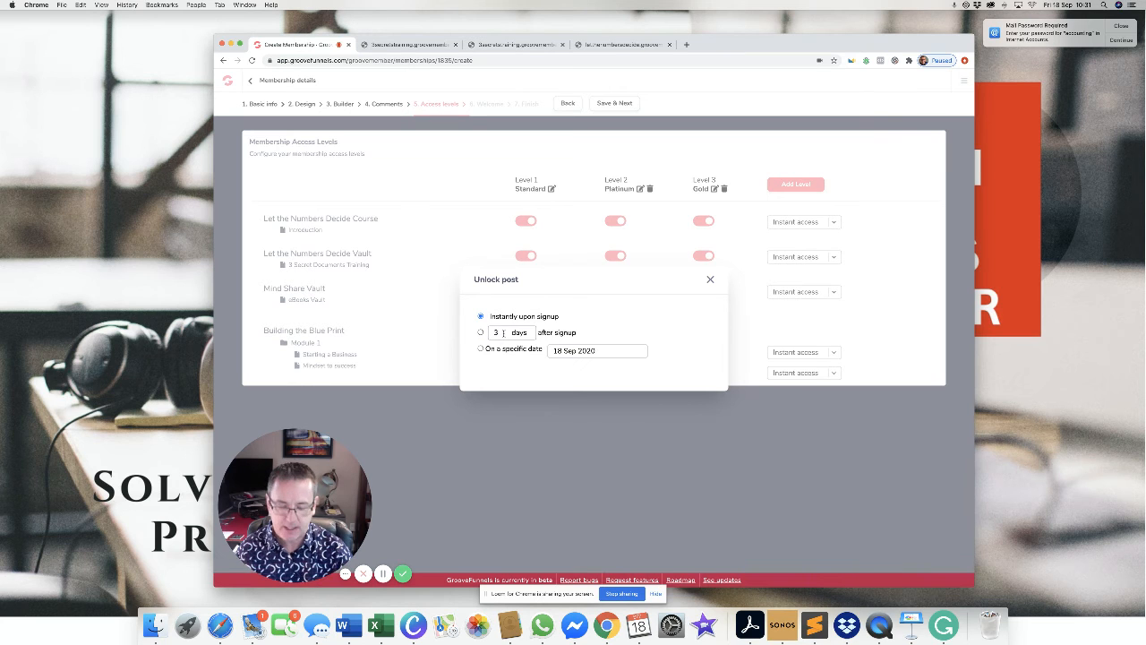
{"action": "key", "text": "BackSpace"}
{"action": "key", "text": "Return"}
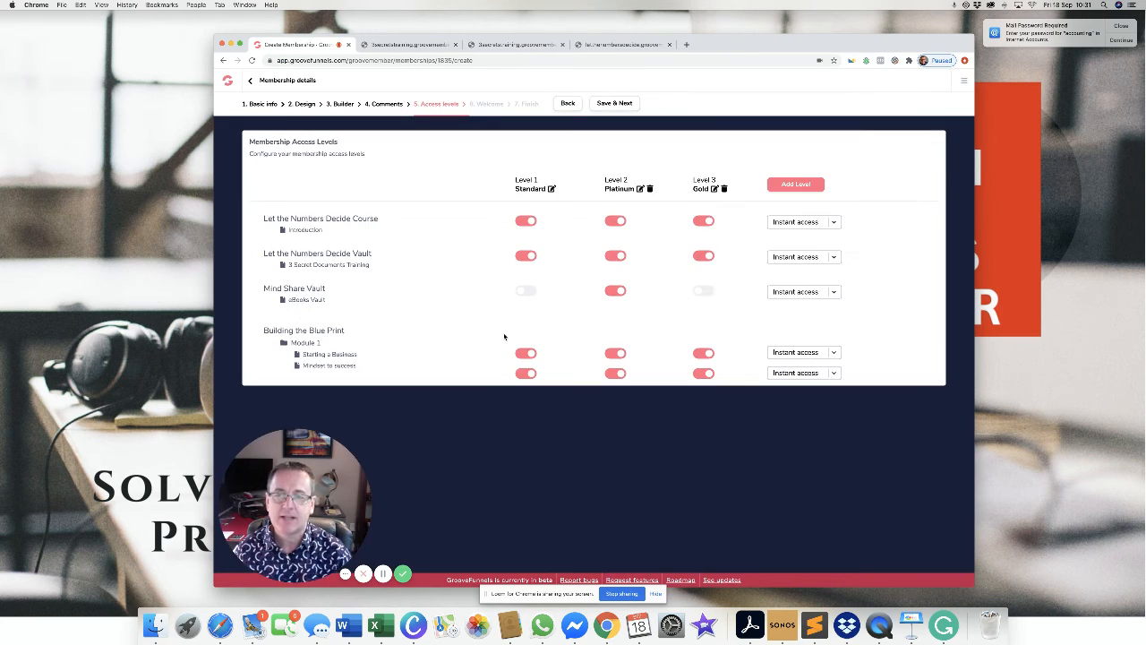
{"action": "left_click", "coordinate": [796, 374]}
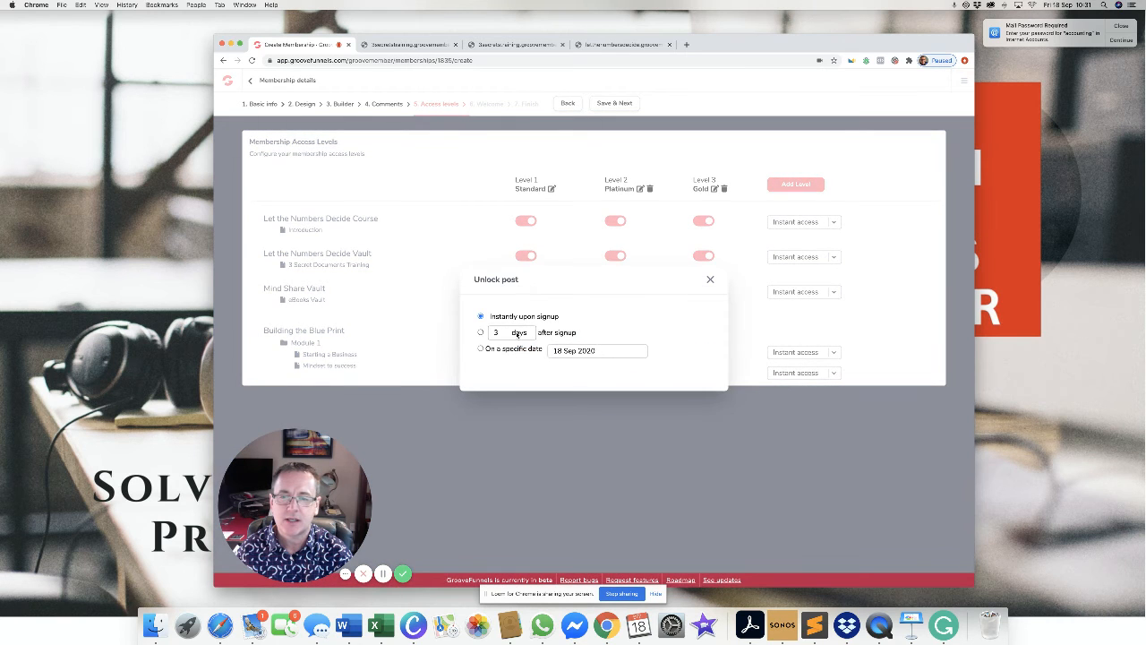
{"action": "left_click", "coordinate": [480, 332]}
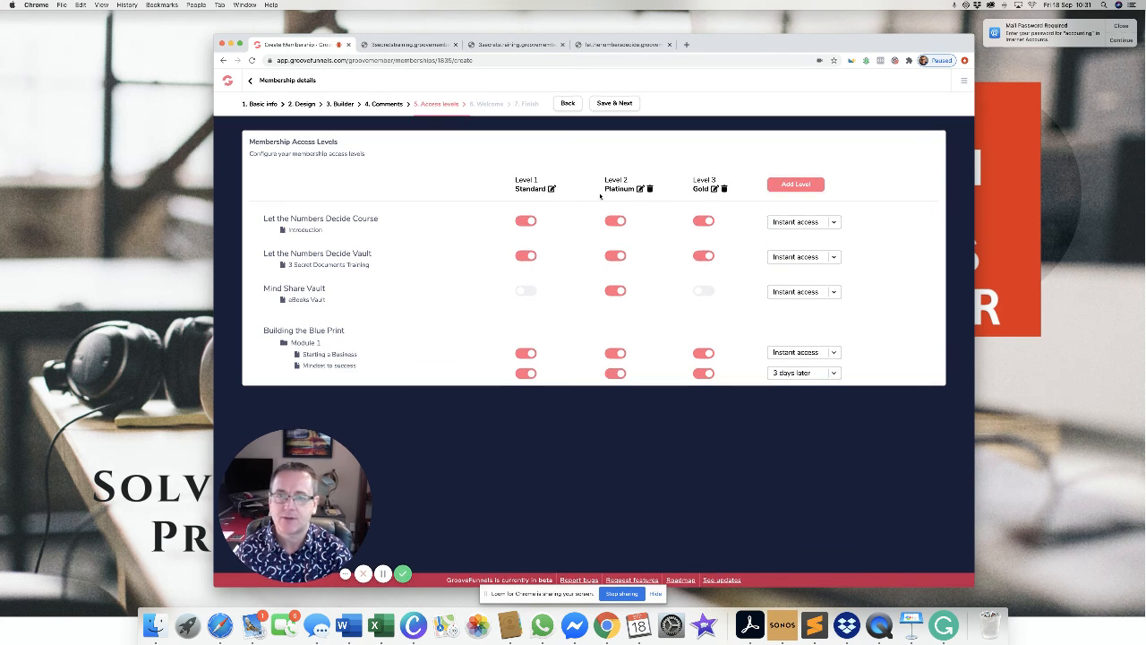
{"action": "left_click", "coordinate": [609, 105]}
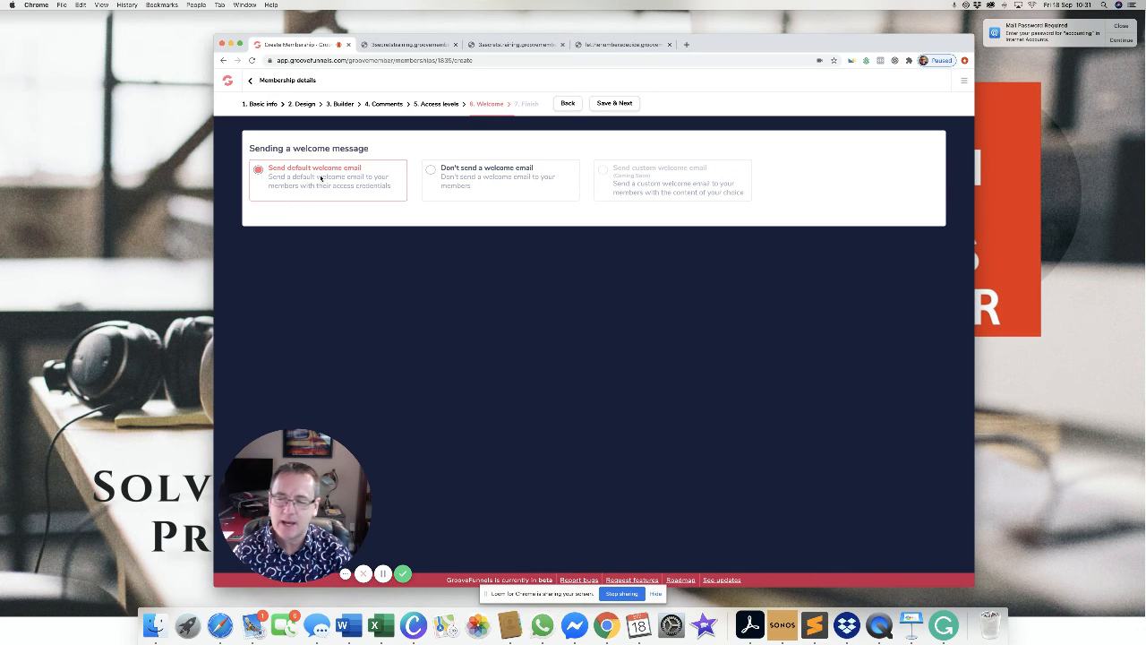
Keep Send default welcome email selected and save to reveal the Standard, Platinum and Gold signup URLs.
{"action": "left_click", "coordinate": [457, 180]}
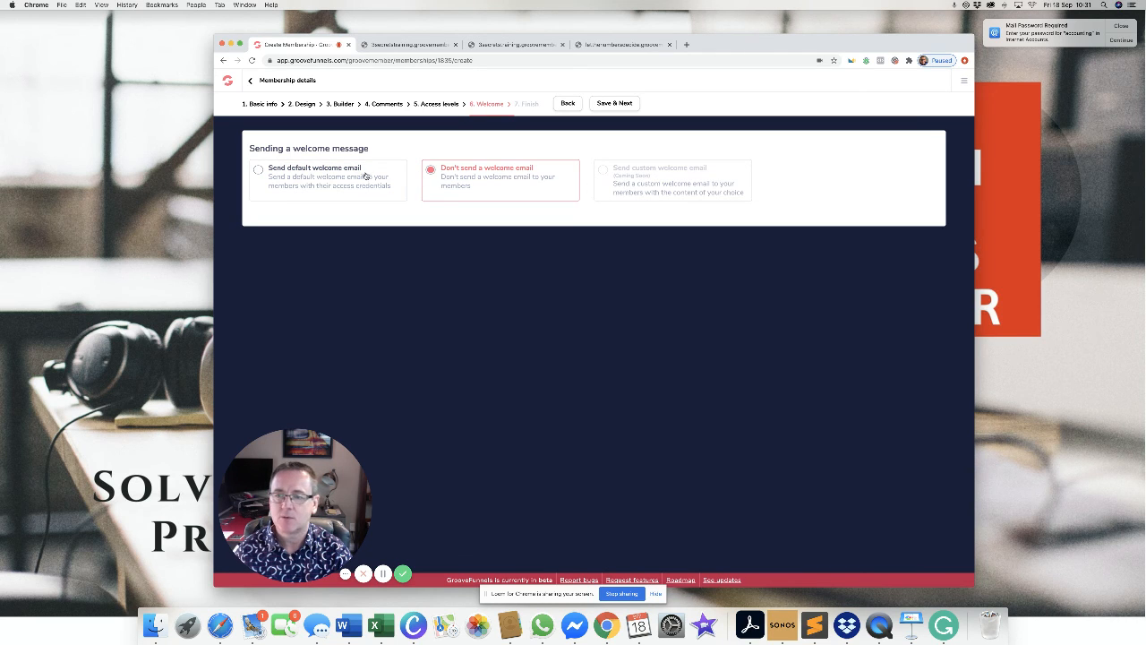
{"action": "left_click", "coordinate": [330, 177]}
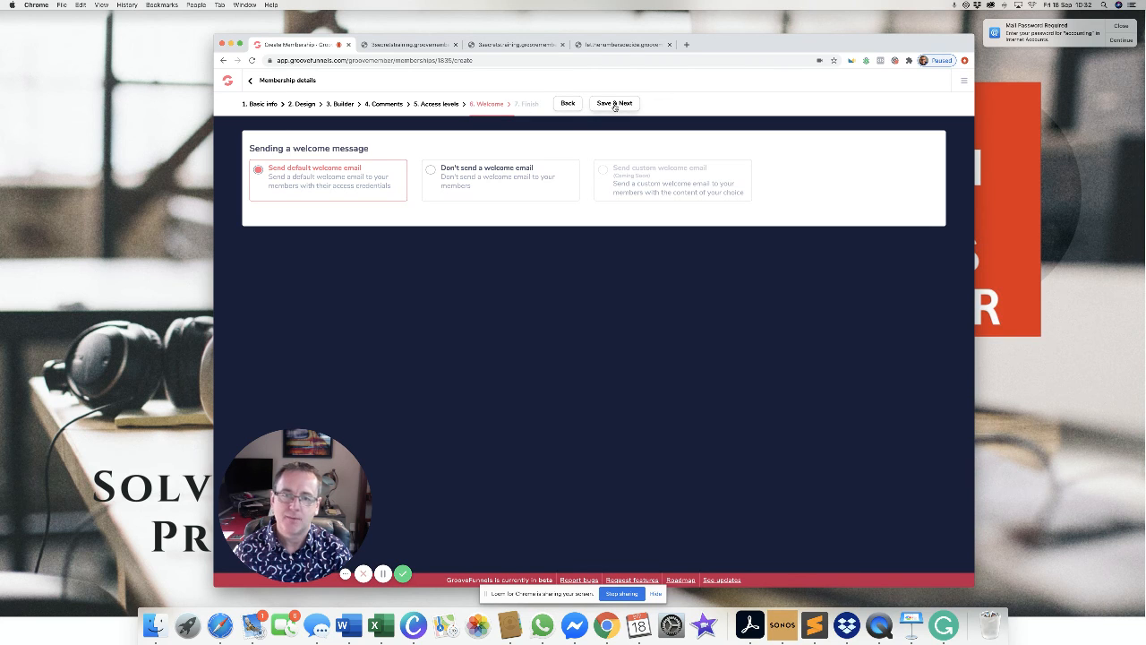
{"action": "left_click", "coordinate": [615, 104]}
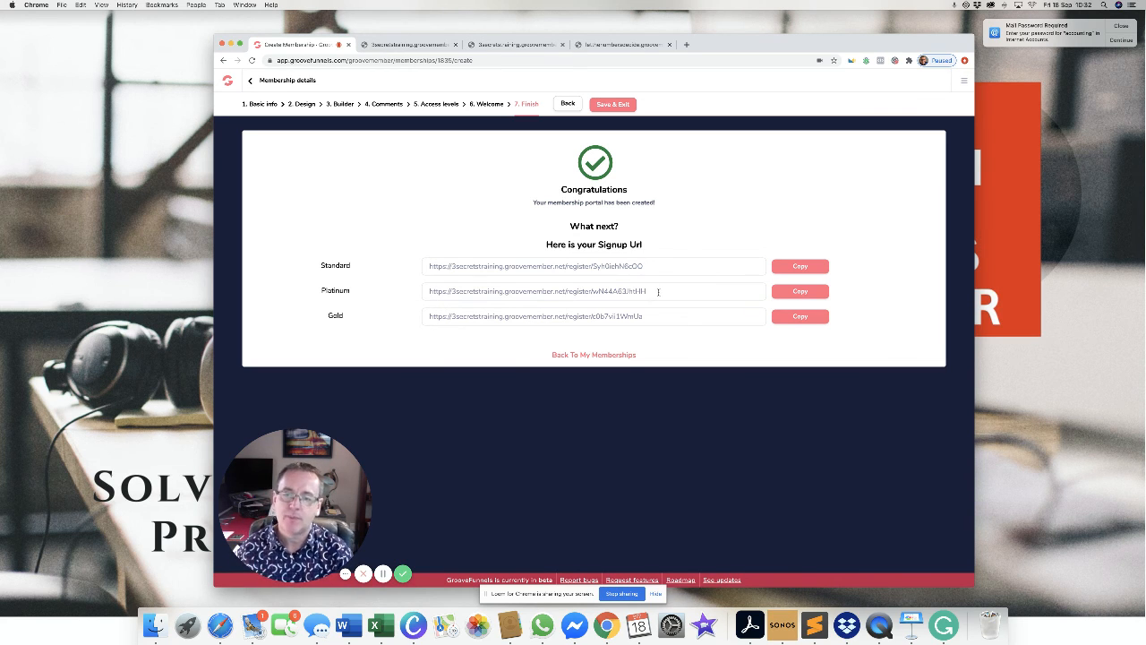
Select the Standard signup URL, then save and exit to the memberships list.
{"action": "triple_click", "coordinate": [502, 266]}
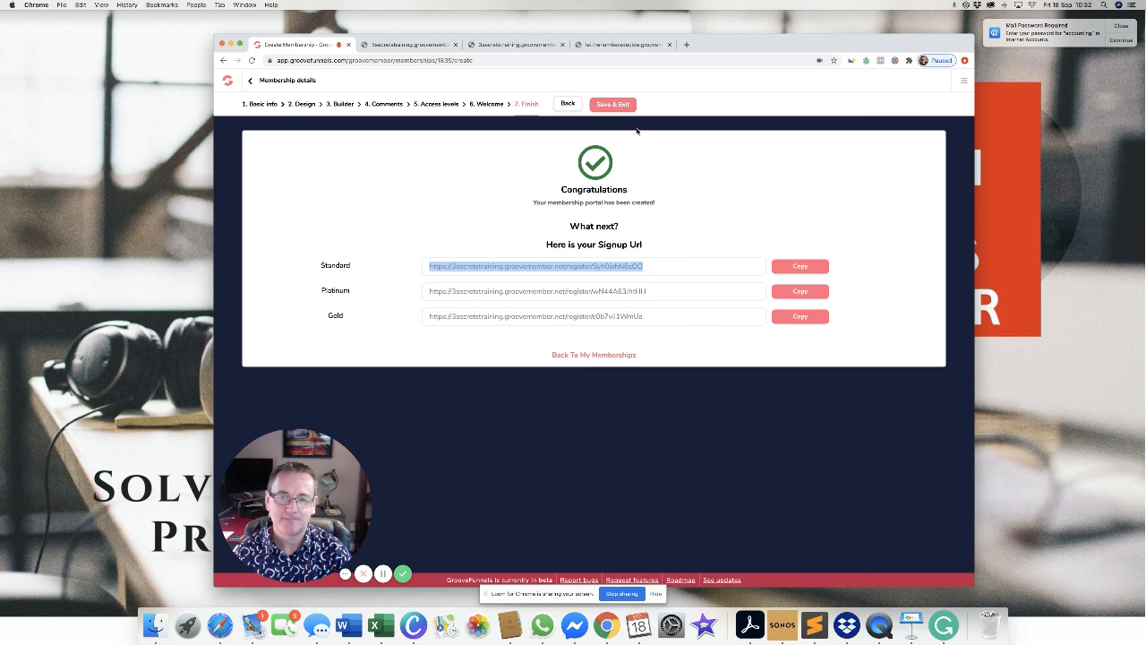
{"action": "left_click", "coordinate": [607, 105]}
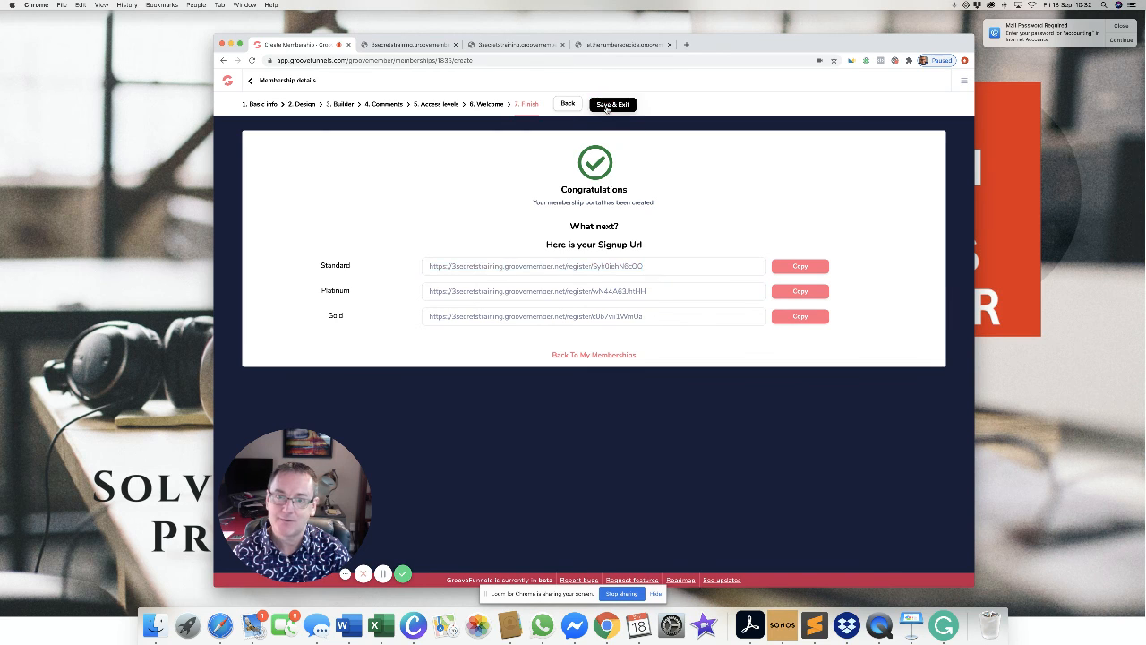